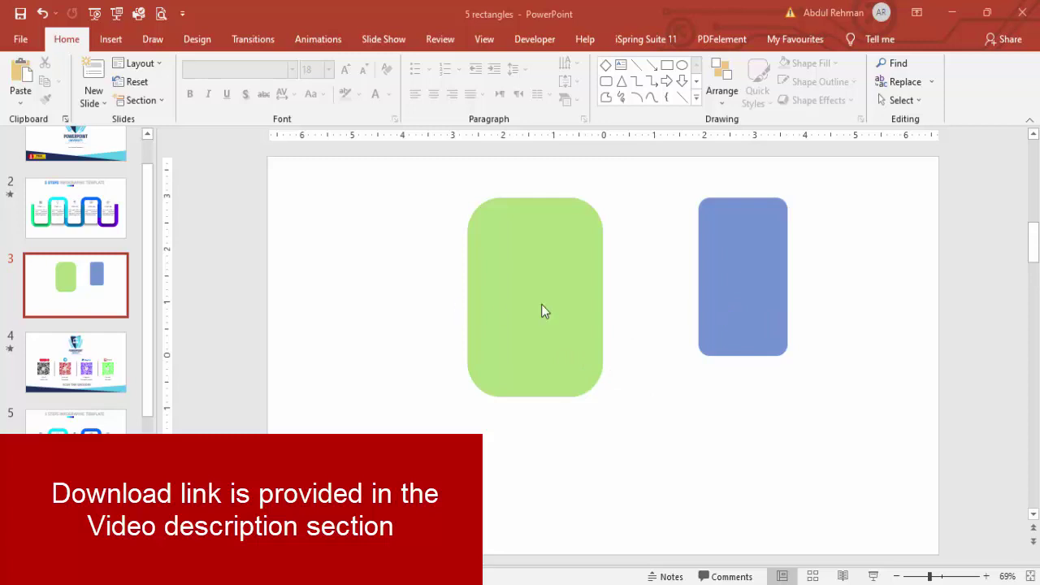
Step: Bring up the Insert ribbon on slide 3, which holds the green and blue rounded rectangles
{"action": "left_click", "coordinate": [112, 40]}
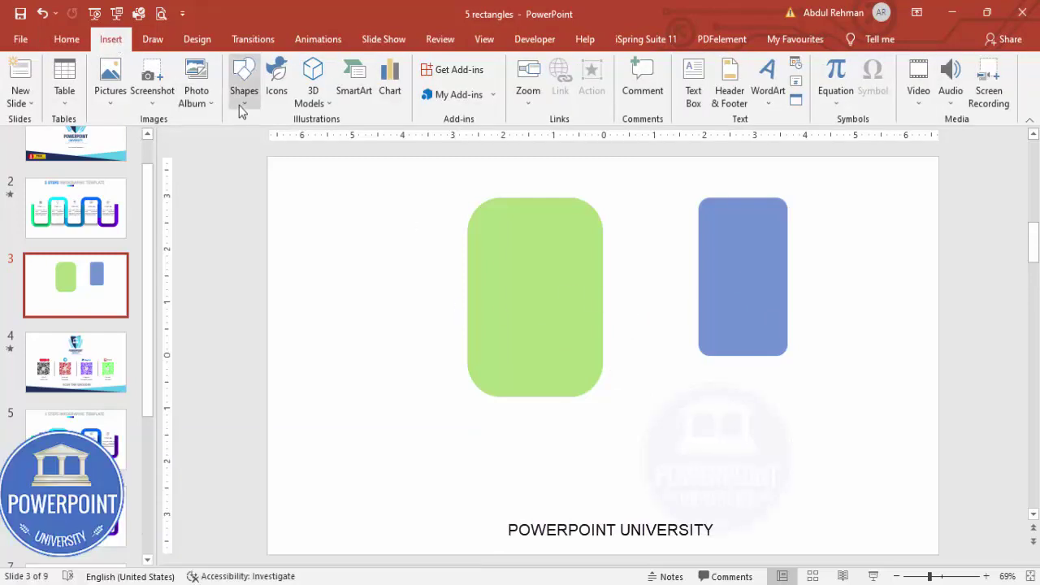
Step: Check the sizes of the green and blue rectangles and show the slide guides
{"action": "left_click", "coordinate": [244, 81]}
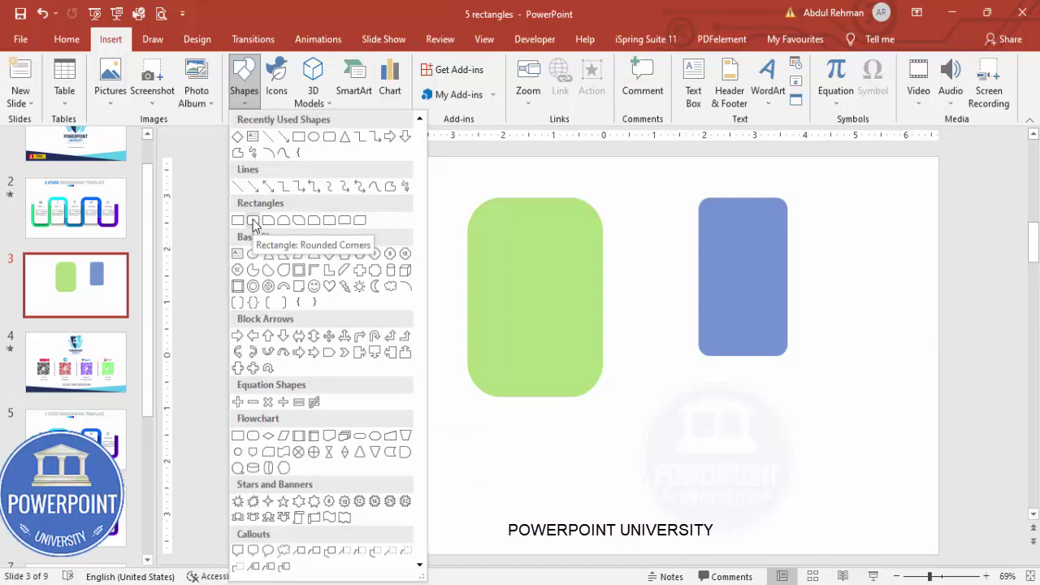
{"action": "left_click", "coordinate": [562, 269]}
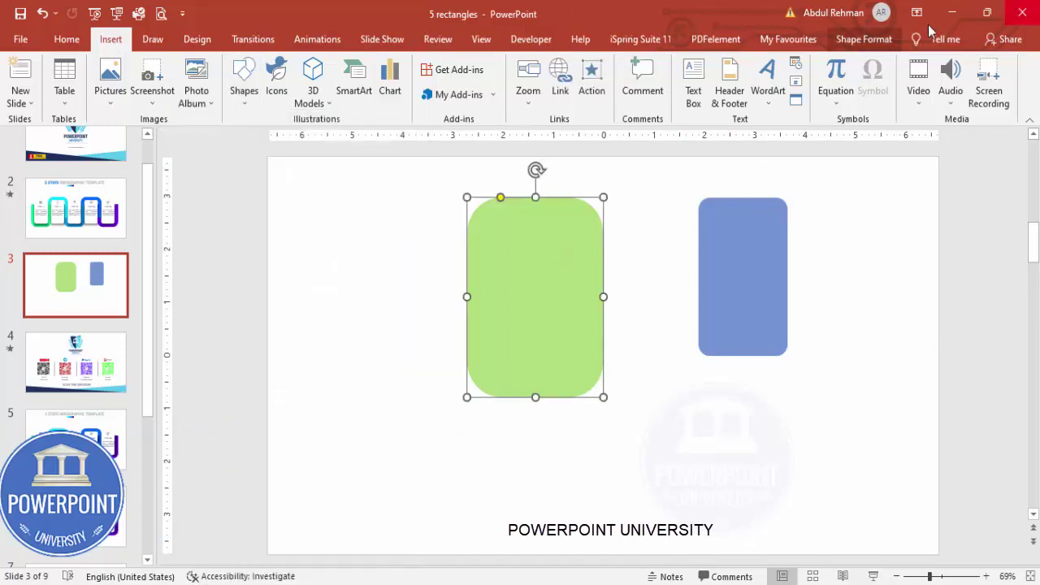
{"action": "left_click", "coordinate": [873, 39]}
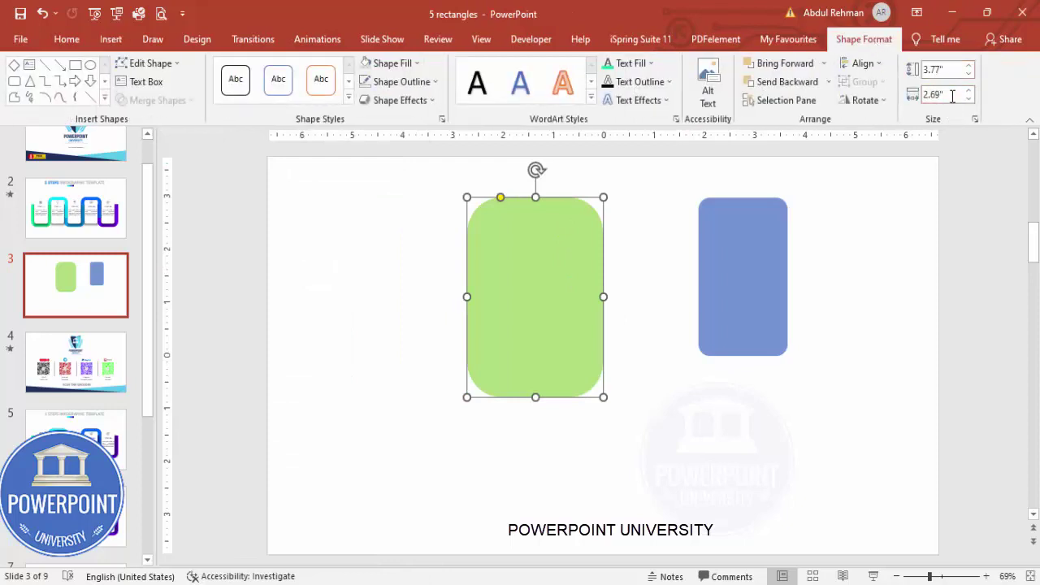
{"action": "left_click", "coordinate": [760, 224]}
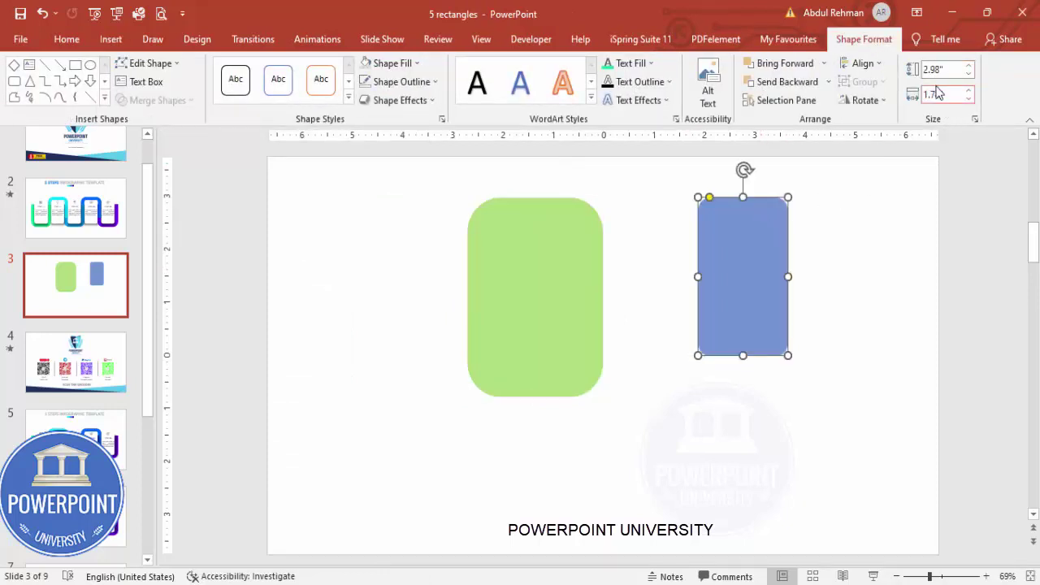
{"action": "left_click", "coordinate": [823, 242]}
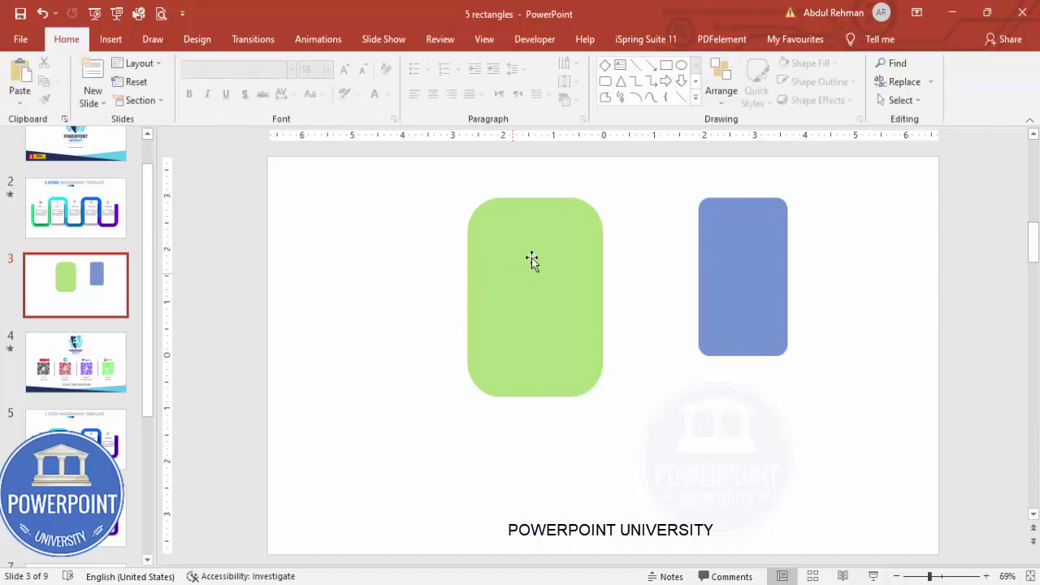
{"action": "left_click", "coordinate": [485, 40]}
{"action": "left_click", "coordinate": [325, 100]}
Step: Centre the green rounded rectangle horizontally and vertically on the slide
{"action": "left_click", "coordinate": [517, 210]}
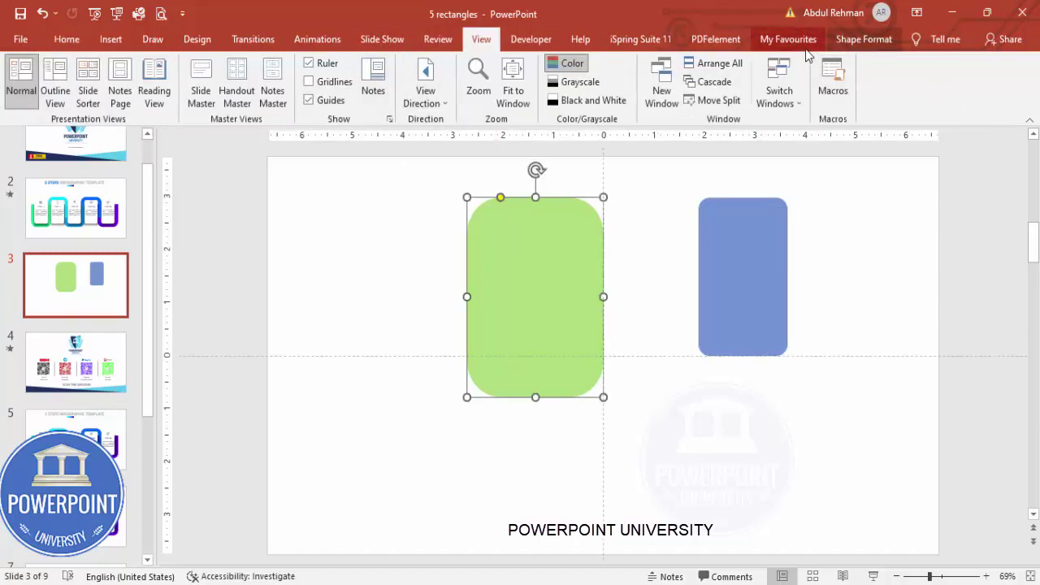
{"action": "left_click", "coordinate": [864, 40]}
{"action": "left_click", "coordinate": [869, 65]}
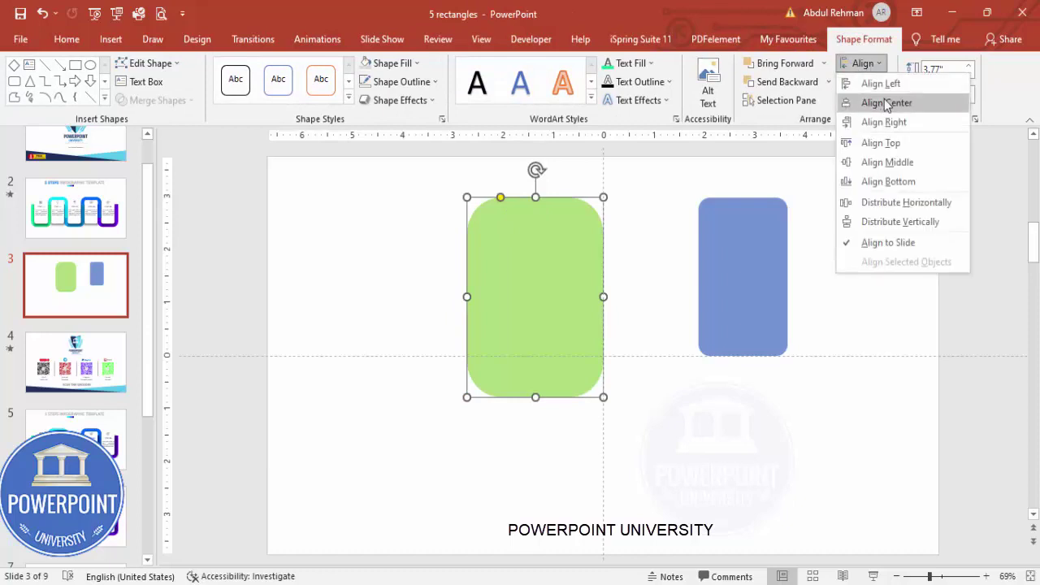
{"action": "left_click", "coordinate": [886, 102]}
{"action": "left_click", "coordinate": [863, 64]}
{"action": "left_click", "coordinate": [894, 163]}
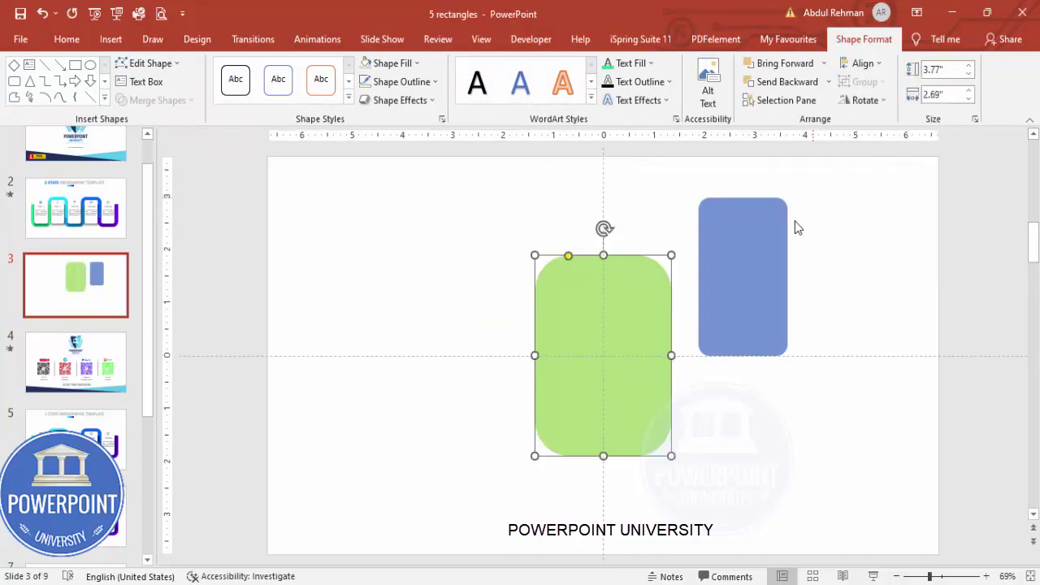
Step: Centre the blue rectangle on the slide too, then select both rectangles
{"action": "left_click", "coordinate": [757, 239]}
{"action": "left_click", "coordinate": [864, 65]}
{"action": "left_click", "coordinate": [888, 104]}
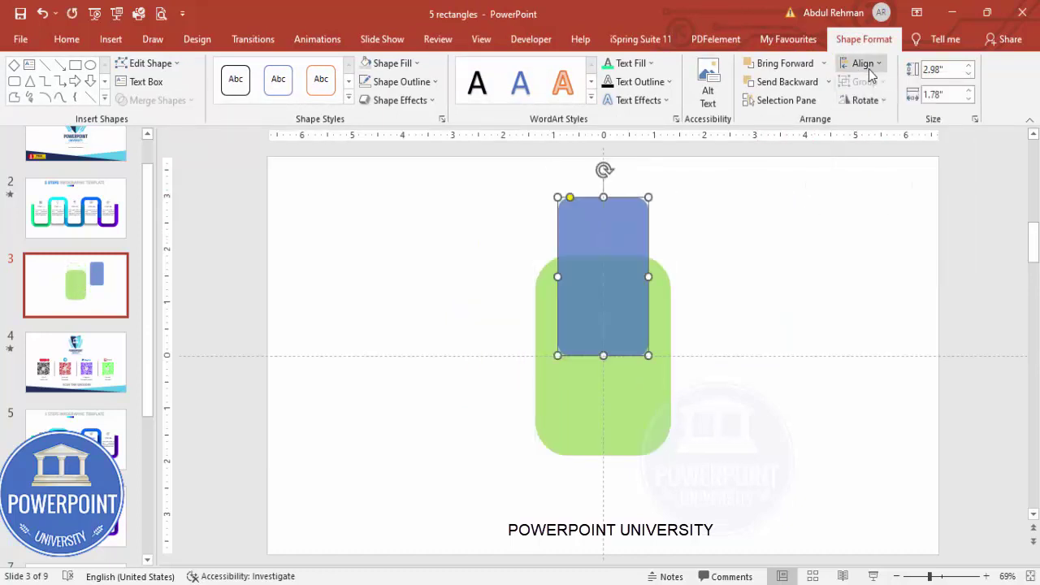
{"action": "left_click", "coordinate": [864, 63]}
{"action": "left_click", "coordinate": [888, 163]}
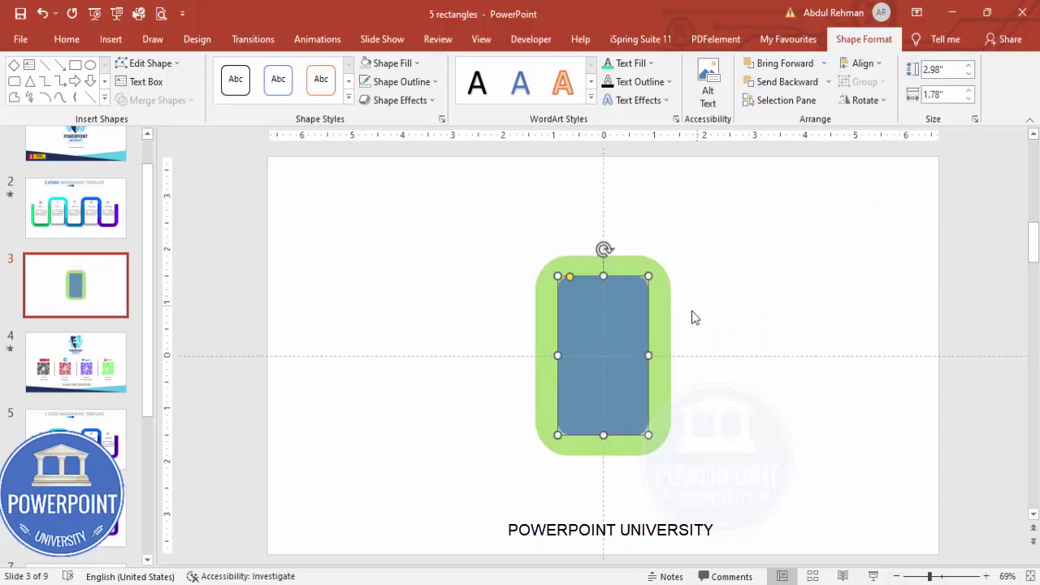
{"action": "left_click", "coordinate": [635, 266], "text": "shift"}
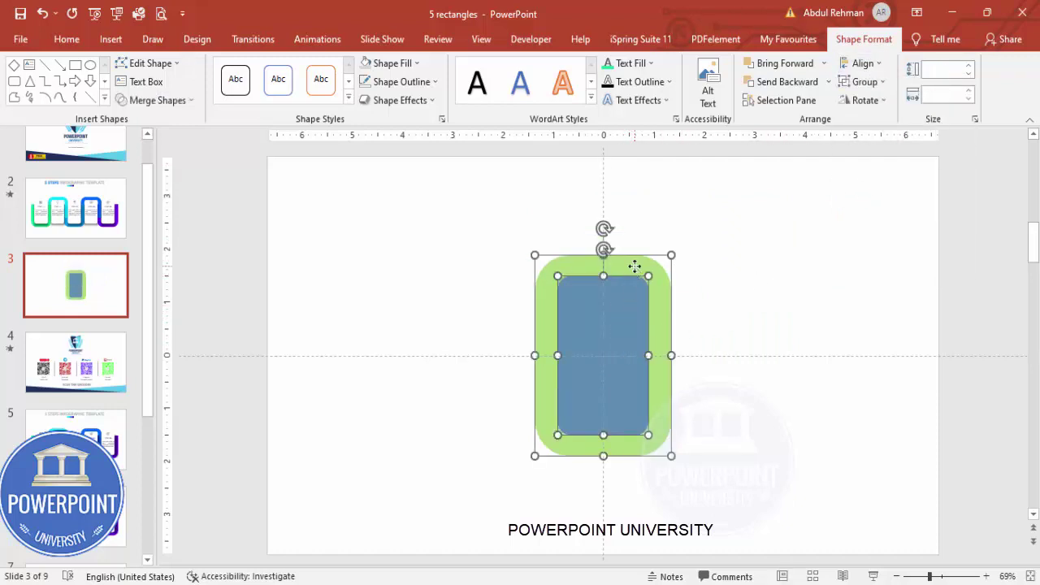
Step: Place a spare copy of the nested rectangle pair off the slide's right edge
{"action": "left_click_drag", "start_coordinate": [638, 281], "coordinate": [961, 242]}
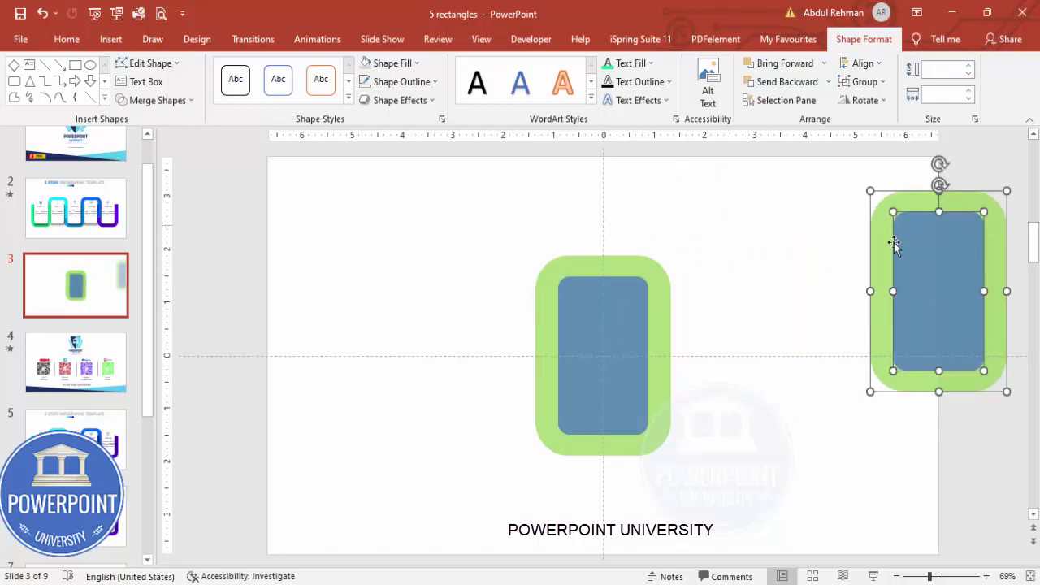
{"action": "left_click", "coordinate": [770, 260]}
{"action": "left_click", "coordinate": [574, 261]}
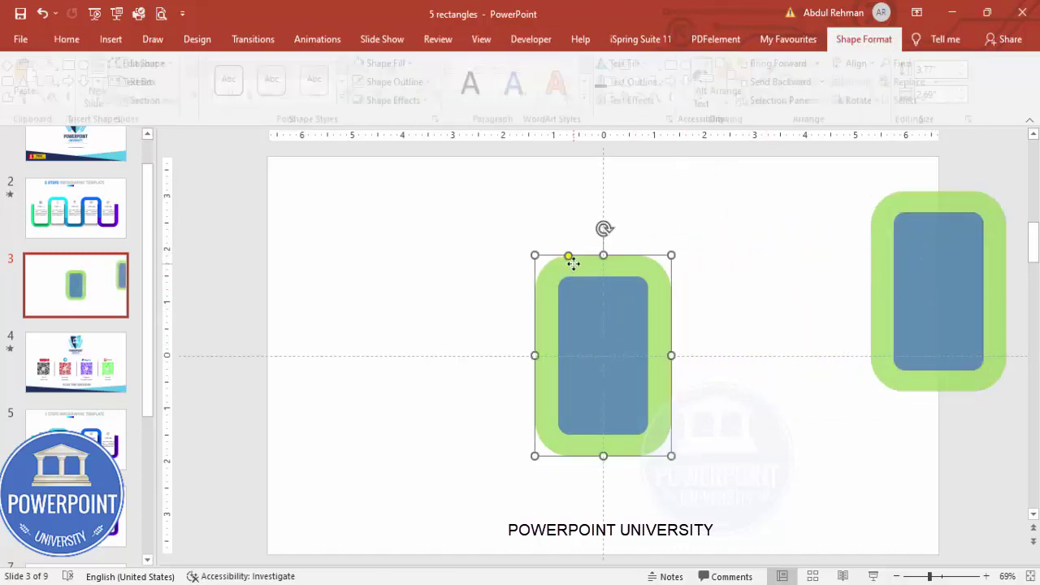
Step: Subtract the blue rectangle from the centred green one, leaving a hollow frame
{"action": "left_click", "coordinate": [580, 314], "text": "shift"}
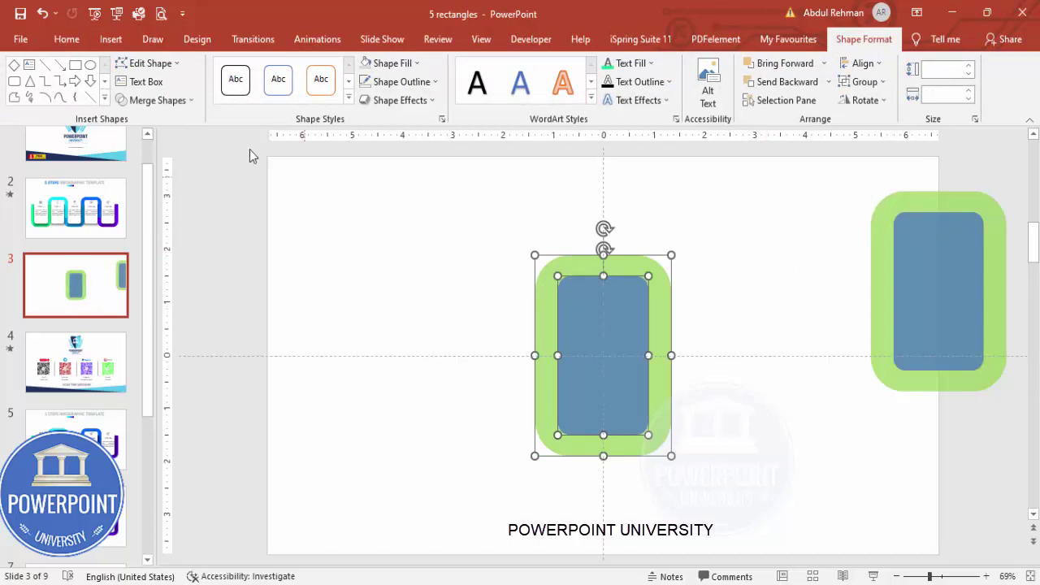
{"action": "left_click", "coordinate": [167, 101]}
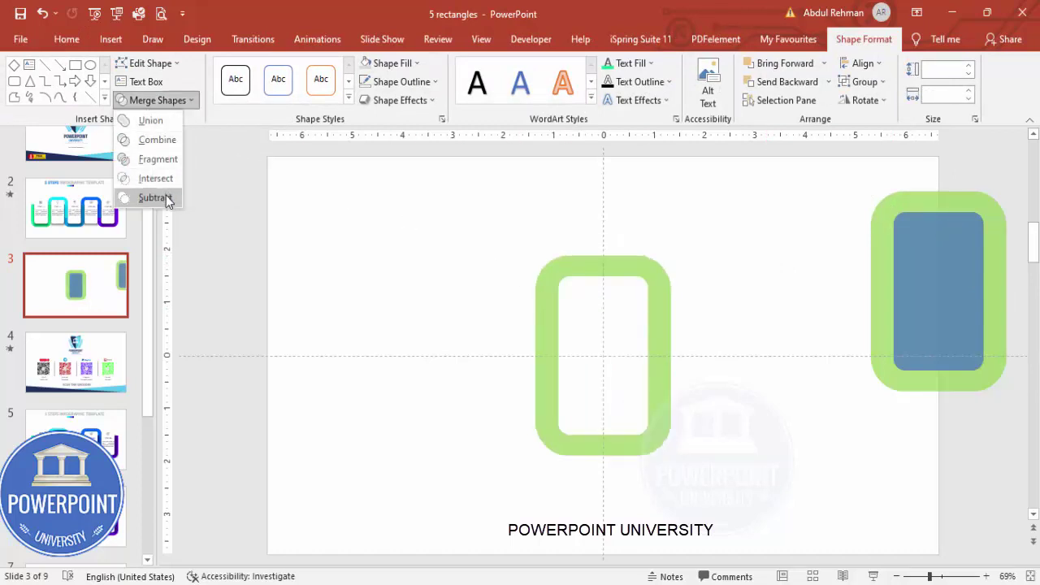
{"action": "left_click", "coordinate": [166, 198]}
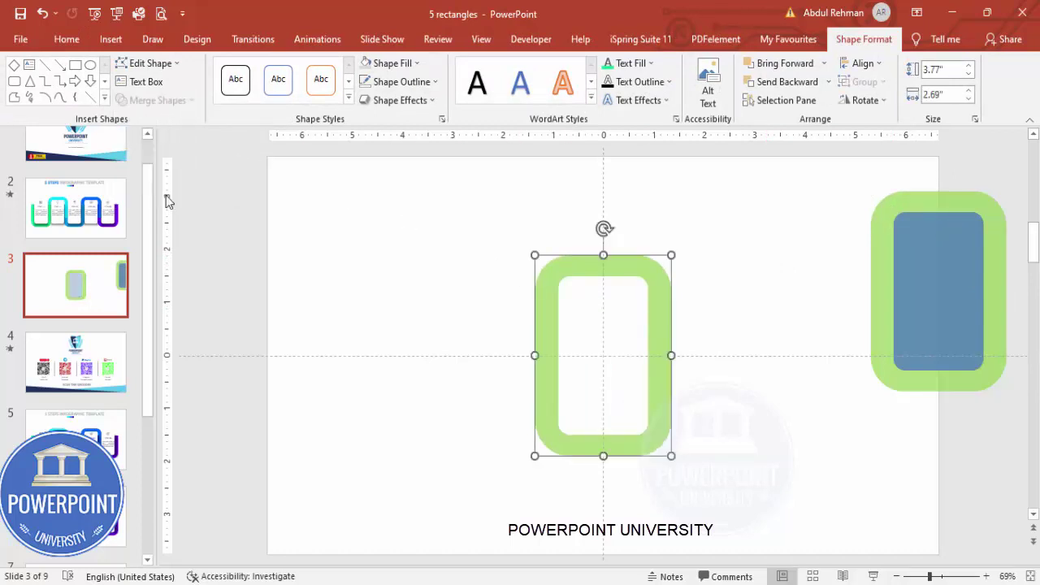
{"action": "left_click", "coordinate": [707, 283]}
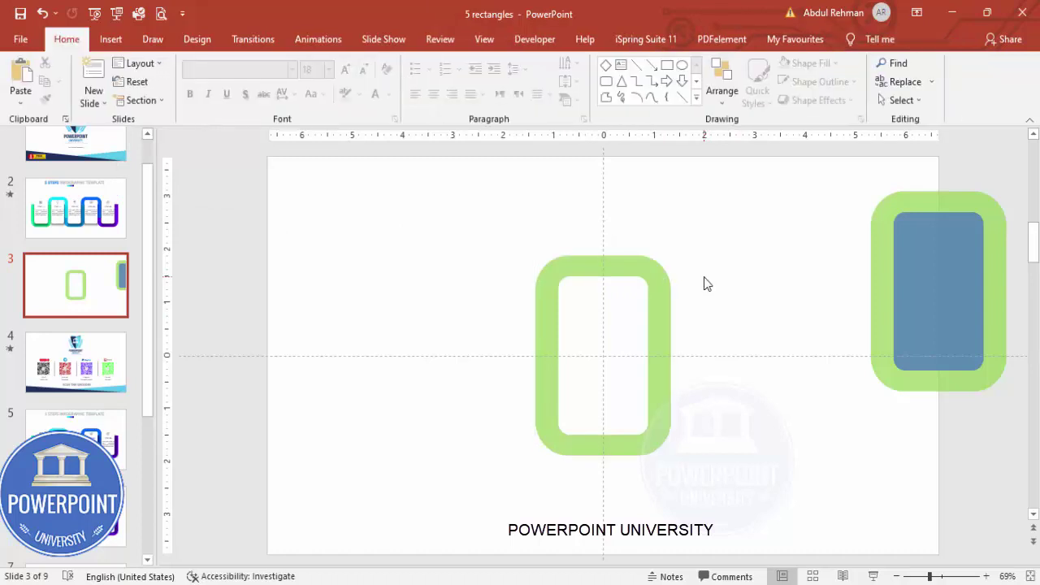
{"action": "left_click", "coordinate": [967, 253]}
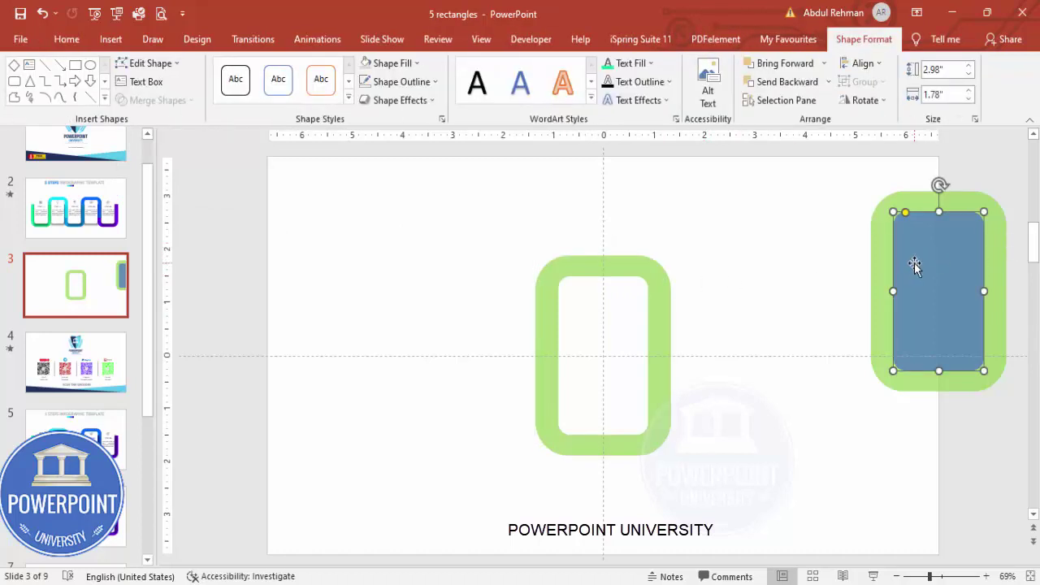
Step: Pull out the spare inner rectangle, fill it light grey and centre it inside the frame
{"action": "left_click_drag", "start_coordinate": [918, 290], "coordinate": [778, 255]}
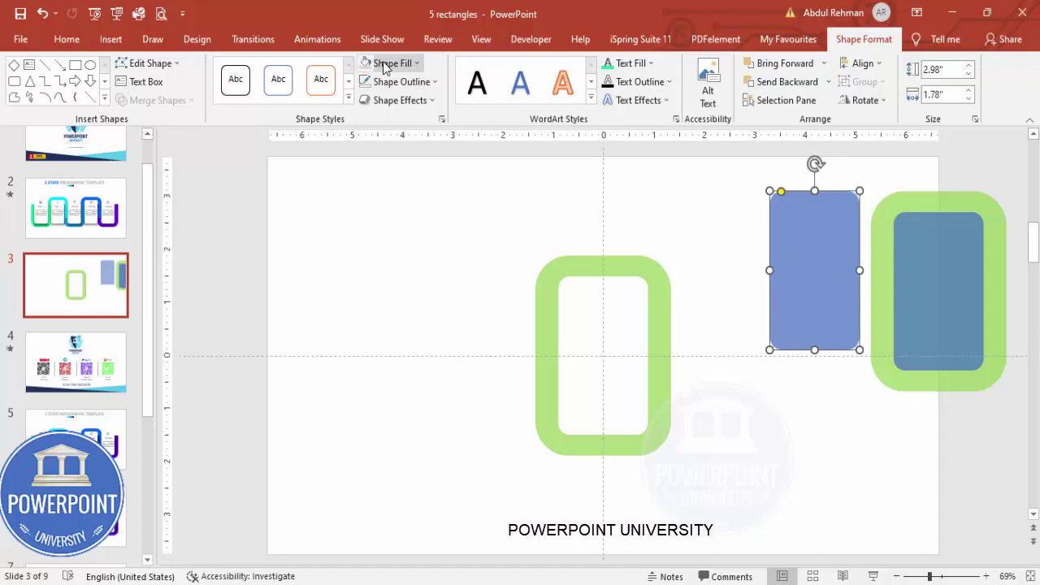
{"action": "left_click", "coordinate": [385, 65]}
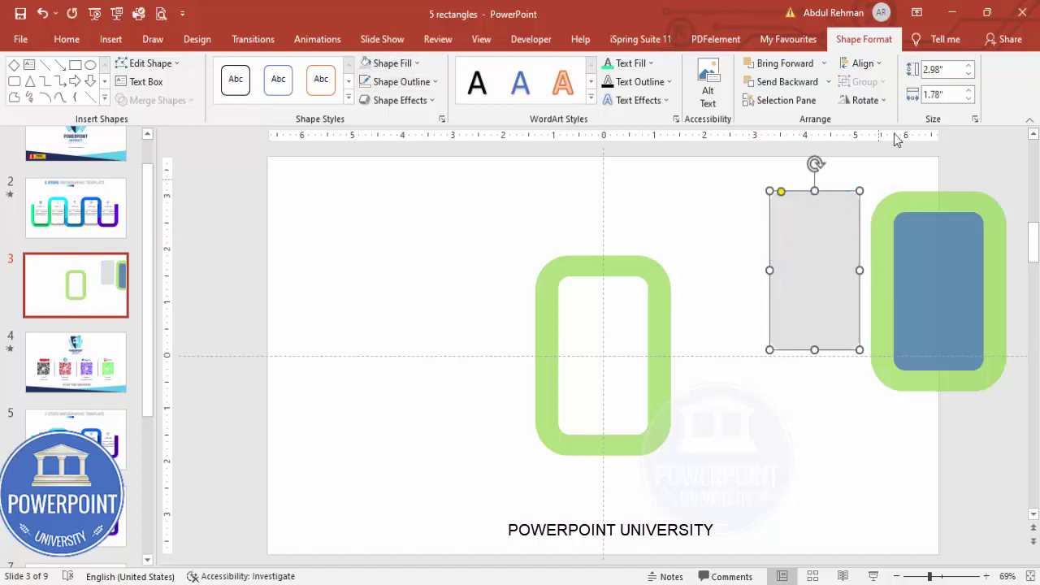
{"action": "left_click", "coordinate": [864, 64]}
{"action": "left_click", "coordinate": [885, 101]}
{"action": "left_click", "coordinate": [868, 69]}
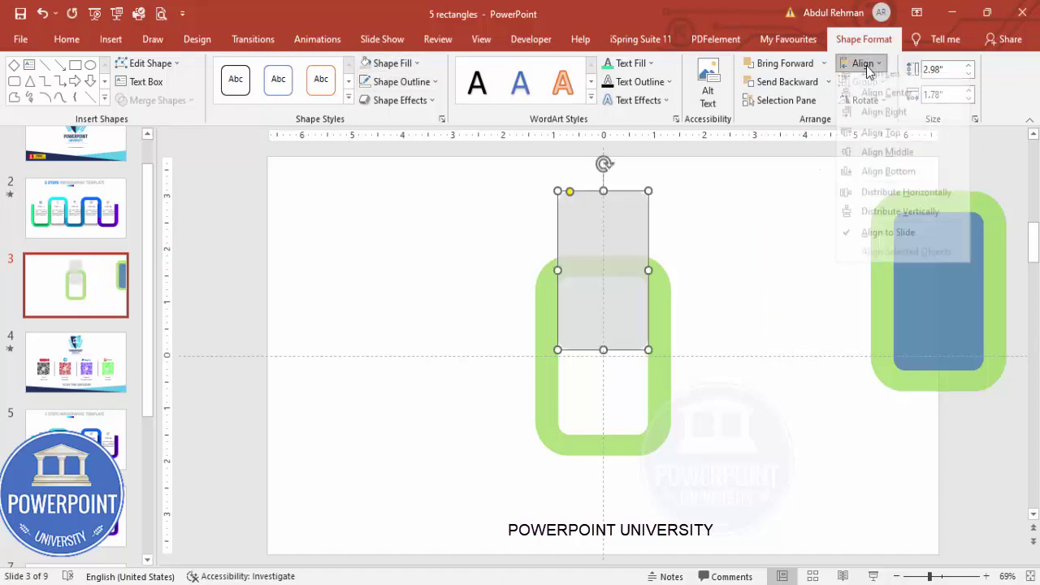
{"action": "left_click", "coordinate": [886, 152]}
{"action": "left_click", "coordinate": [499, 252]}
{"action": "left_click_drag", "start_coordinate": [478, 225], "coordinate": [764, 569]}
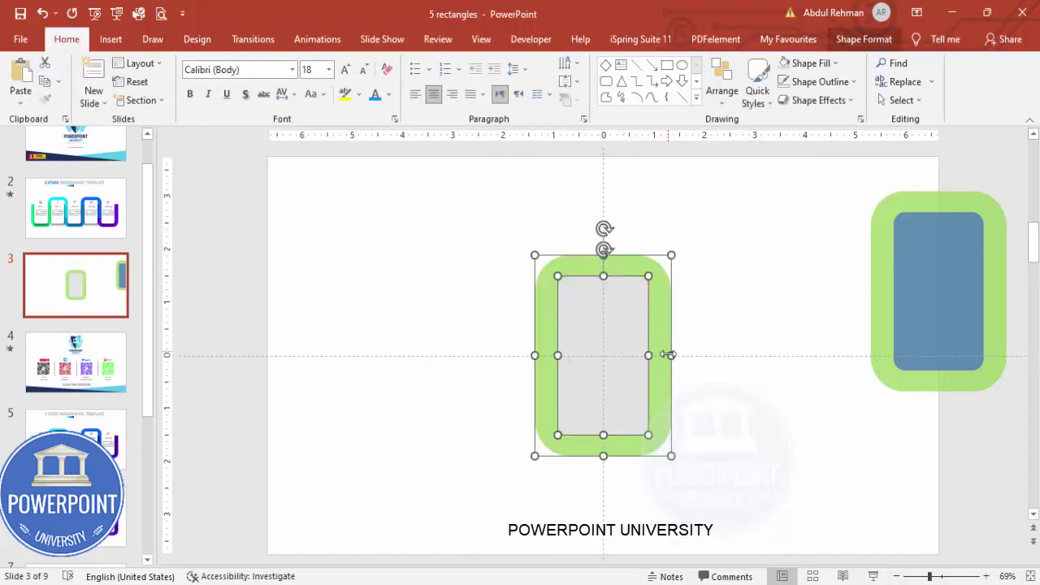
Step: Copy the frame and grey panel left and right to make five overlapping frames in a row
{"action": "left_click_drag", "start_coordinate": [663, 374], "coordinate": [549, 370]}
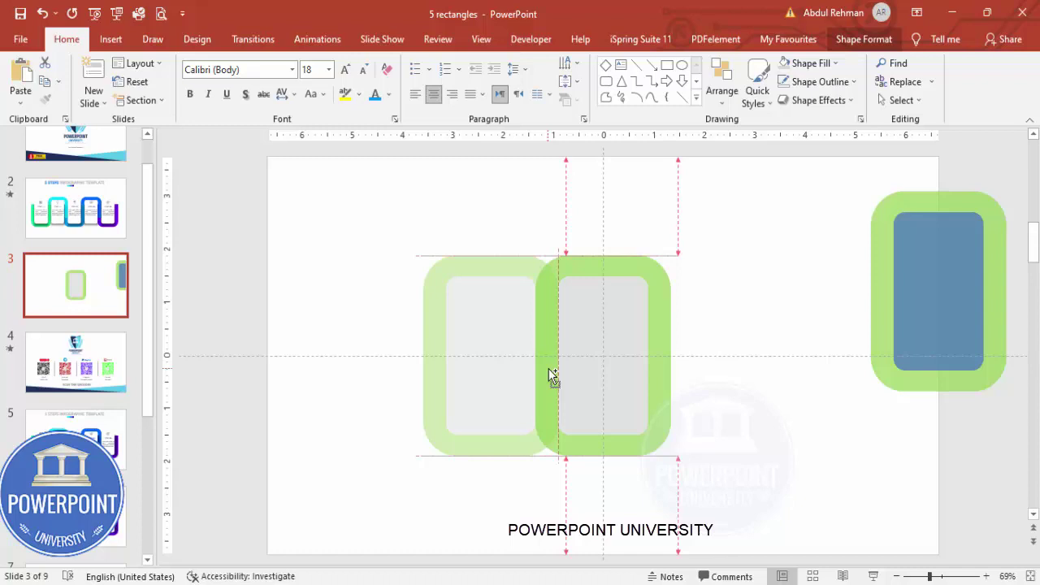
{"action": "left_click_drag", "start_coordinate": [552, 377], "coordinate": [553, 376]}
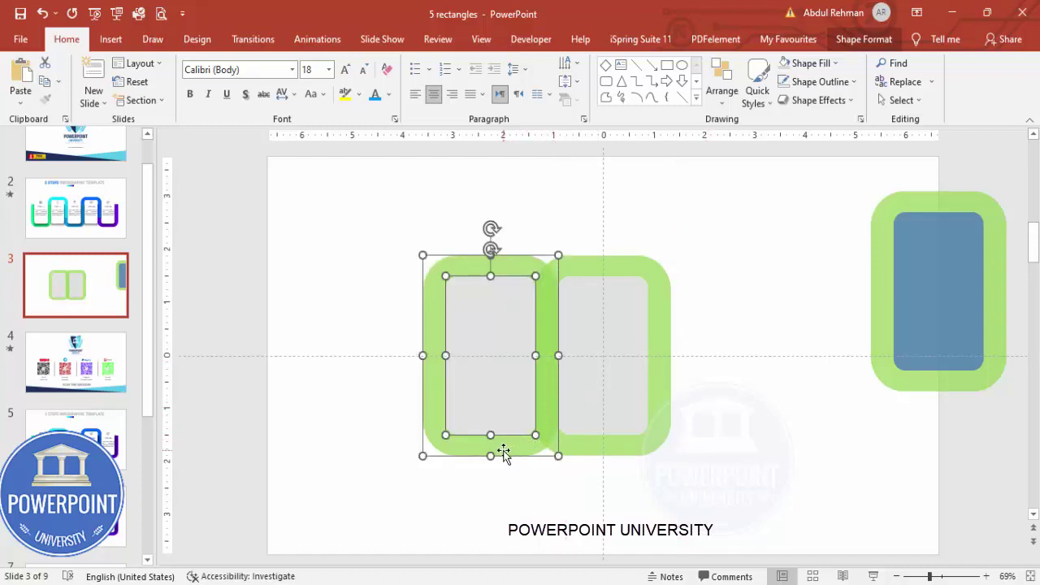
{"action": "left_click_drag", "start_coordinate": [504, 455], "coordinate": [730, 463]}
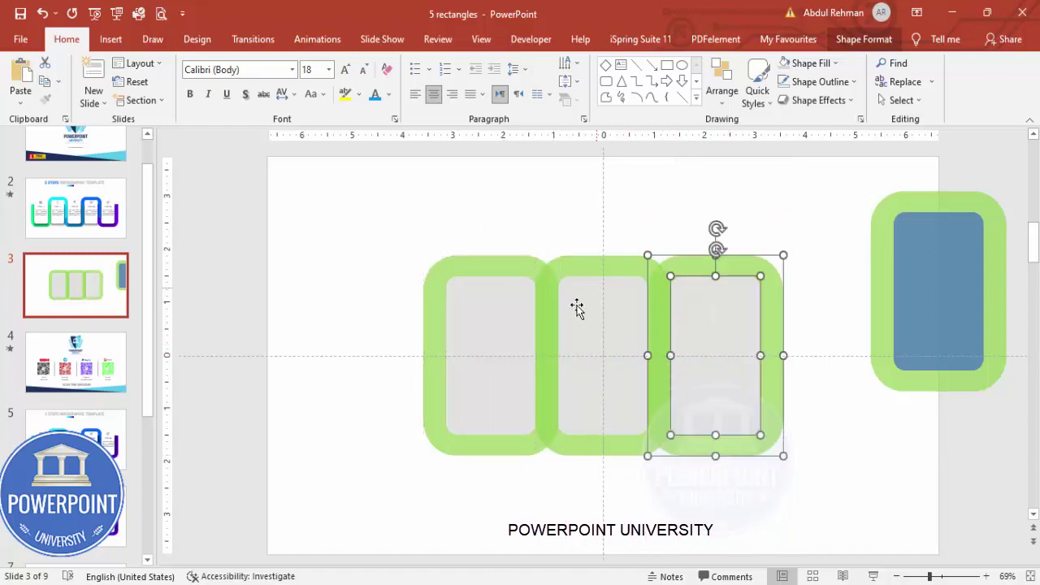
{"action": "key", "text": "Escape"}
{"action": "left_click_drag", "start_coordinate": [356, 237], "coordinate": [601, 524]}
{"action": "left_click_drag", "start_coordinate": [520, 455], "coordinate": [404, 439]}
{"action": "left_click_drag", "start_coordinate": [808, 490], "coordinate": [608, 227]}
{"action": "left_click_drag", "start_coordinate": [785, 428], "coordinate": [894, 427]}
Step: Delete the spare blue rectangle and green frame from the right edge
{"action": "left_click", "coordinate": [816, 479]}
{"action": "left_click", "coordinate": [965, 247]}
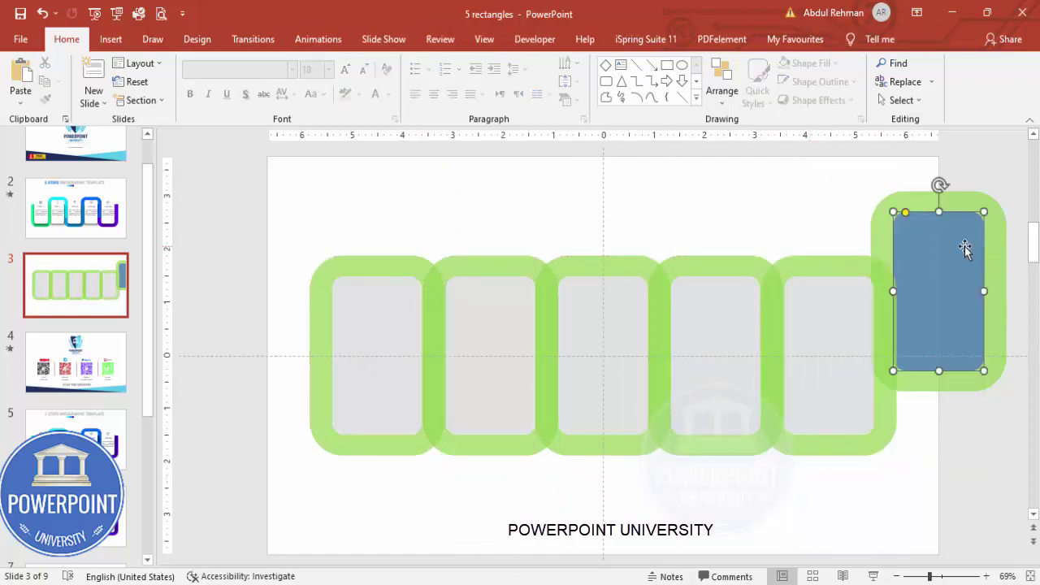
{"action": "key", "text": "Delete"}
{"action": "left_click", "coordinate": [946, 200]}
{"action": "key", "text": "Delete"}
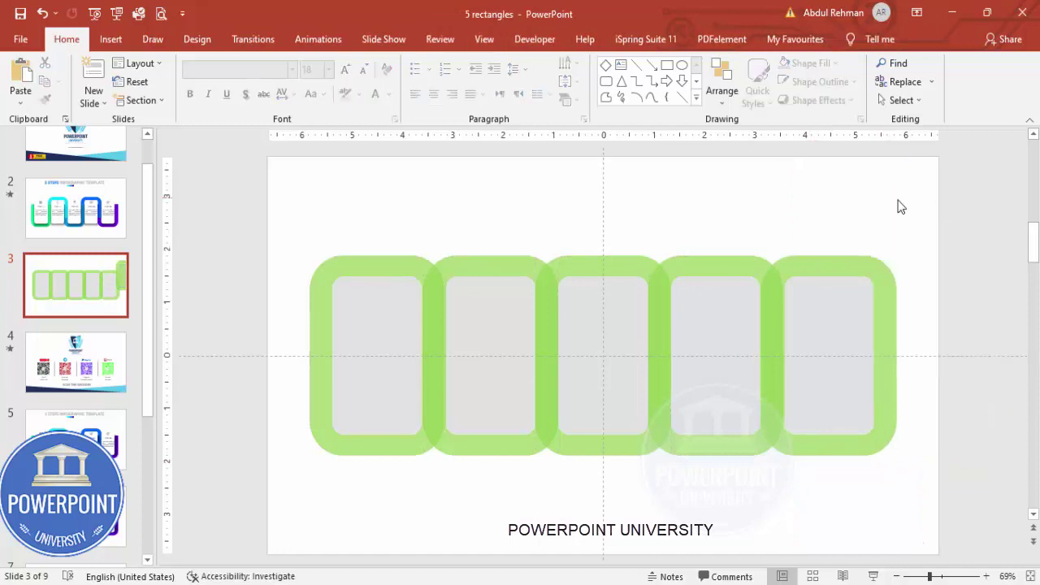
{"action": "left_click", "coordinate": [405, 265]}
Step: Change all five green frames' transparency from 26% to 0% in Format Object
{"action": "left_click", "coordinate": [487, 262], "text": "shift"}
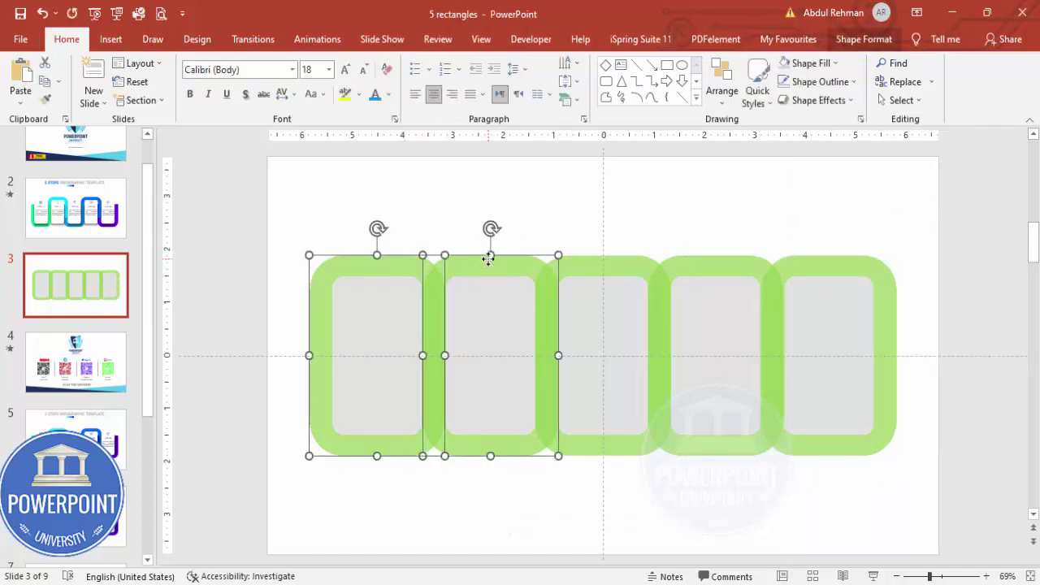
{"action": "left_click", "coordinate": [581, 268], "text": "shift"}
{"action": "left_click", "coordinate": [697, 268], "text": "shift"}
{"action": "left_click", "coordinate": [816, 273], "text": "shift"}
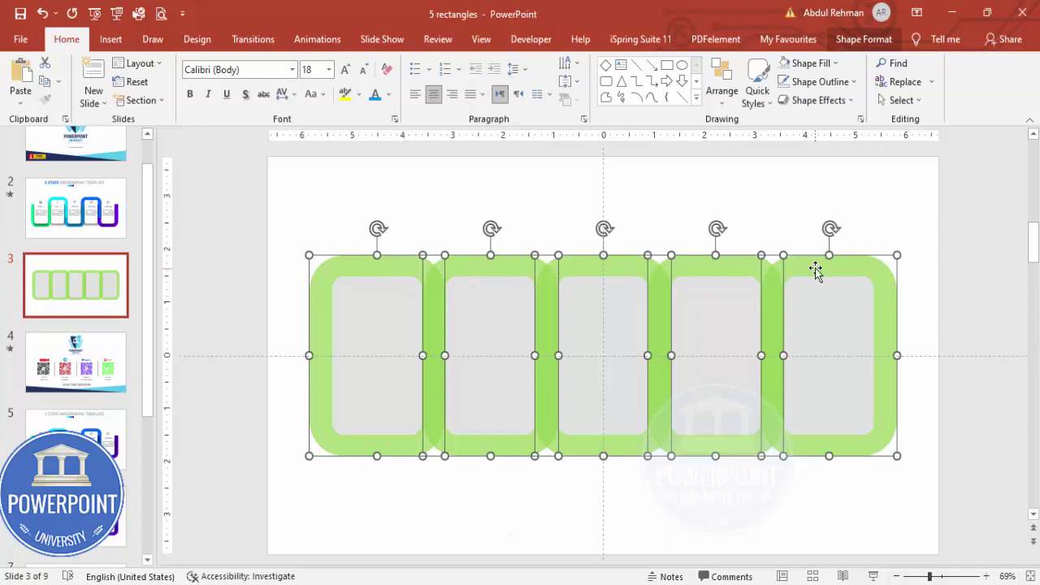
{"action": "right_click", "coordinate": [815, 270]}
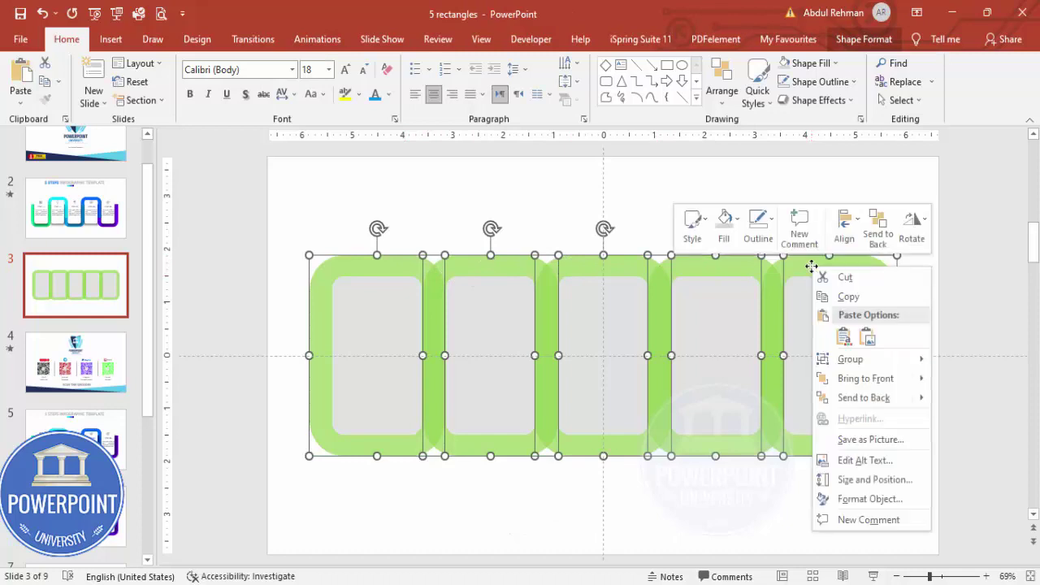
{"action": "left_click", "coordinate": [895, 503]}
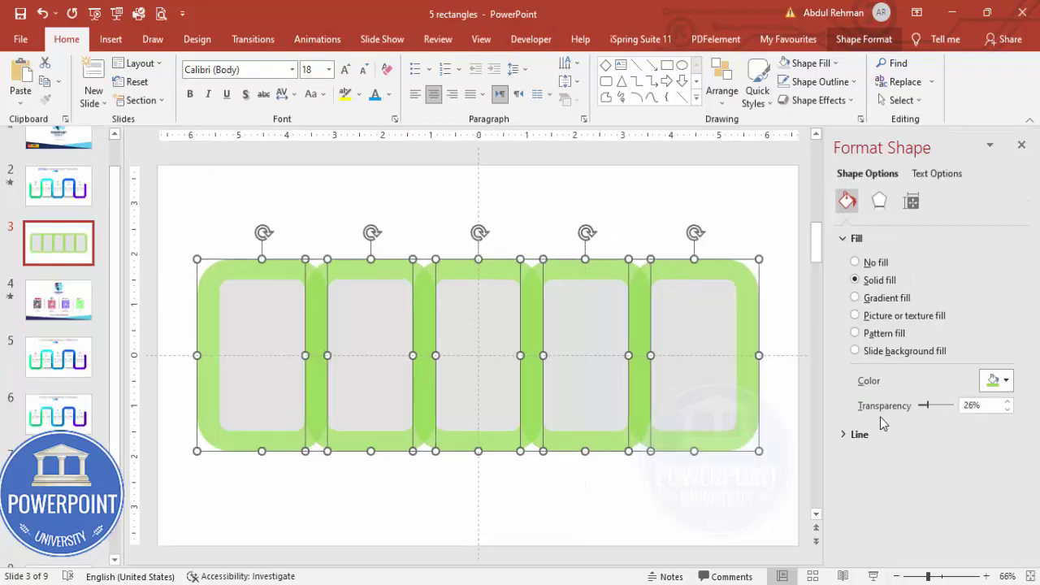
{"action": "left_click_drag", "start_coordinate": [928, 409], "coordinate": [917, 408]}
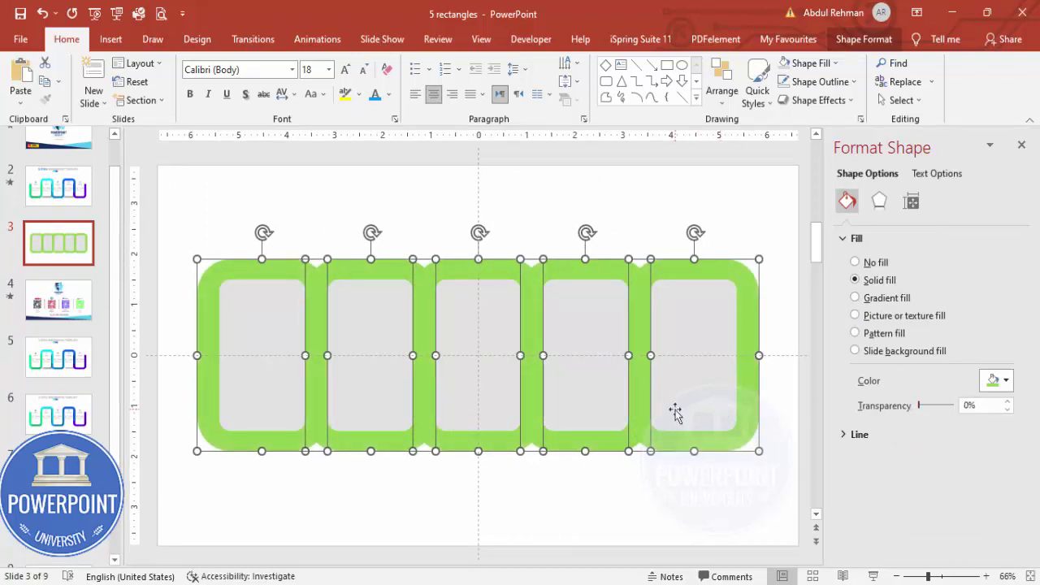
{"action": "left_click", "coordinate": [368, 506]}
{"action": "left_click", "coordinate": [262, 308]}
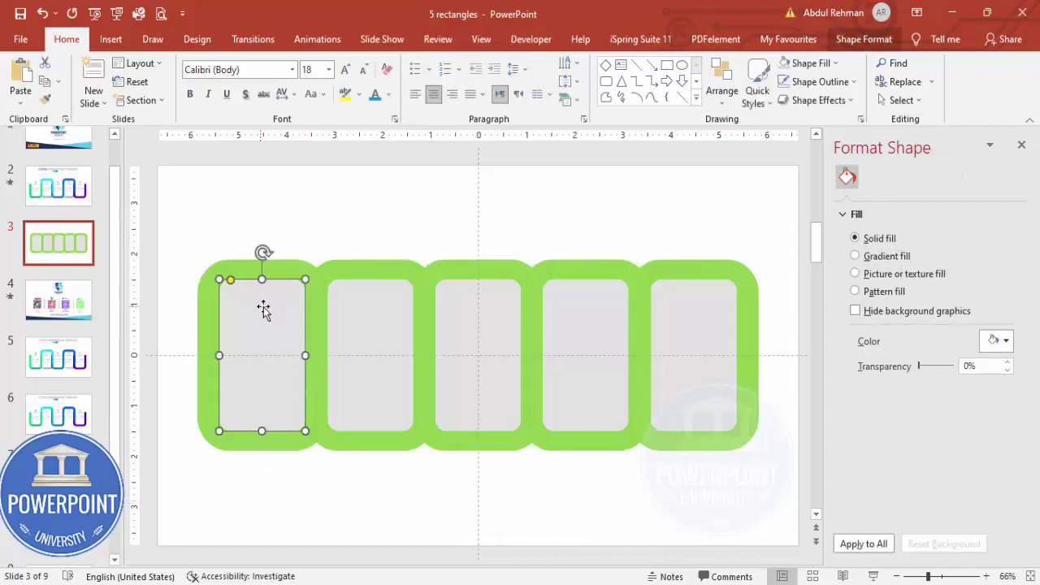
Step: Draw a 2.03" by 3.54" rectangle over the top-left of the first green frame
{"action": "left_click", "coordinate": [309, 469]}
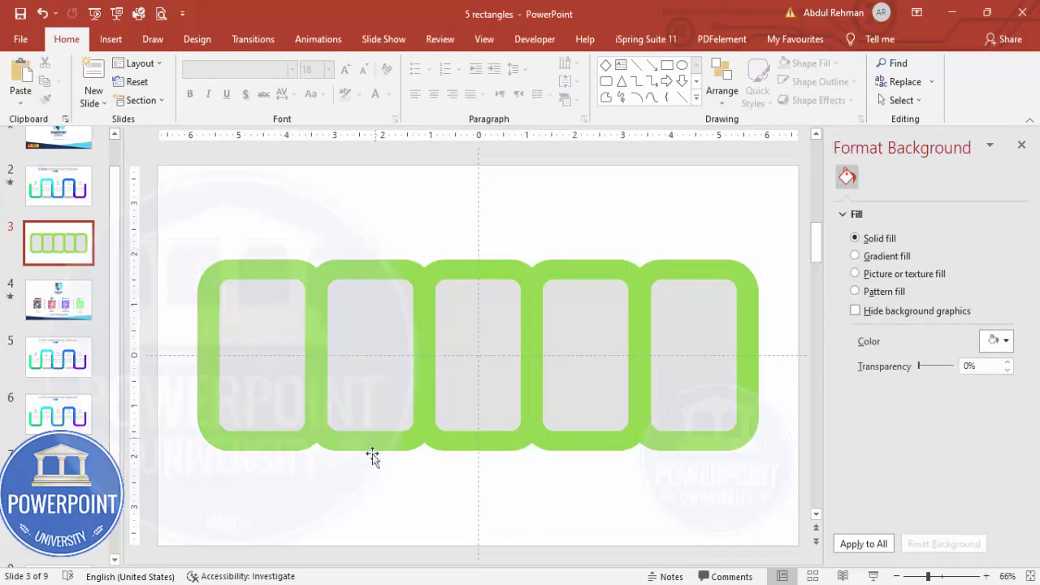
{"action": "left_click", "coordinate": [111, 39]}
{"action": "left_click", "coordinate": [245, 87]}
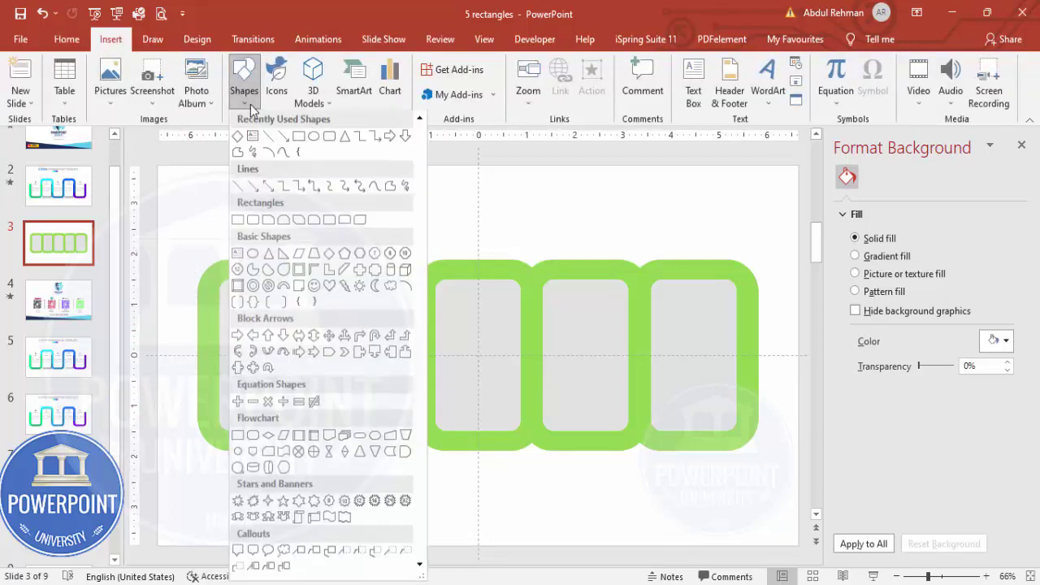
{"action": "left_click", "coordinate": [238, 220]}
{"action": "left_click_drag", "start_coordinate": [179, 210], "coordinate": [351, 312]}
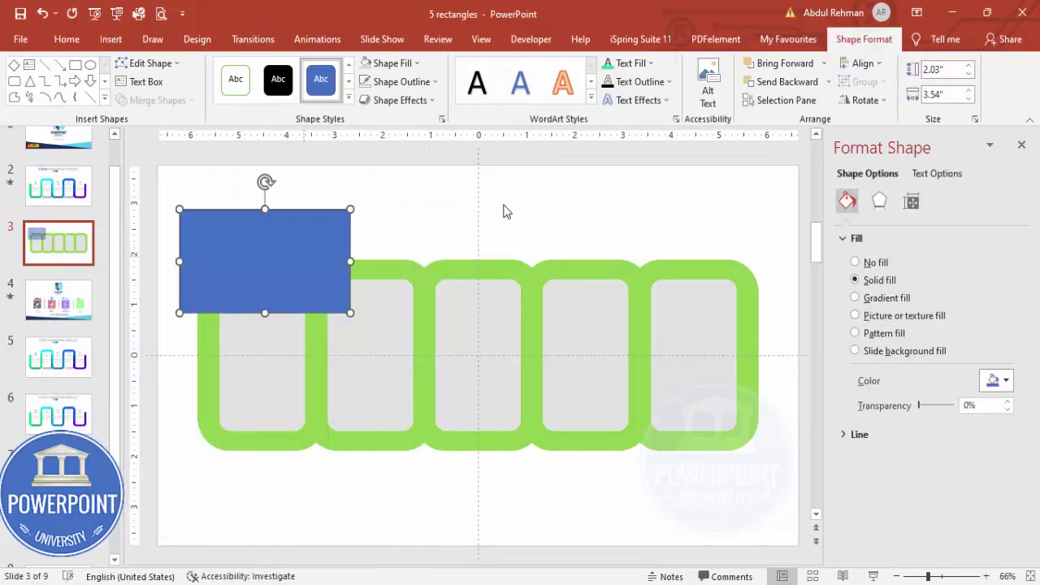
Step: Make the rectangle 31% transparent and copy it to five joins: three top, two bottom
{"action": "left_click_drag", "start_coordinate": [919, 408], "coordinate": [926, 405]}
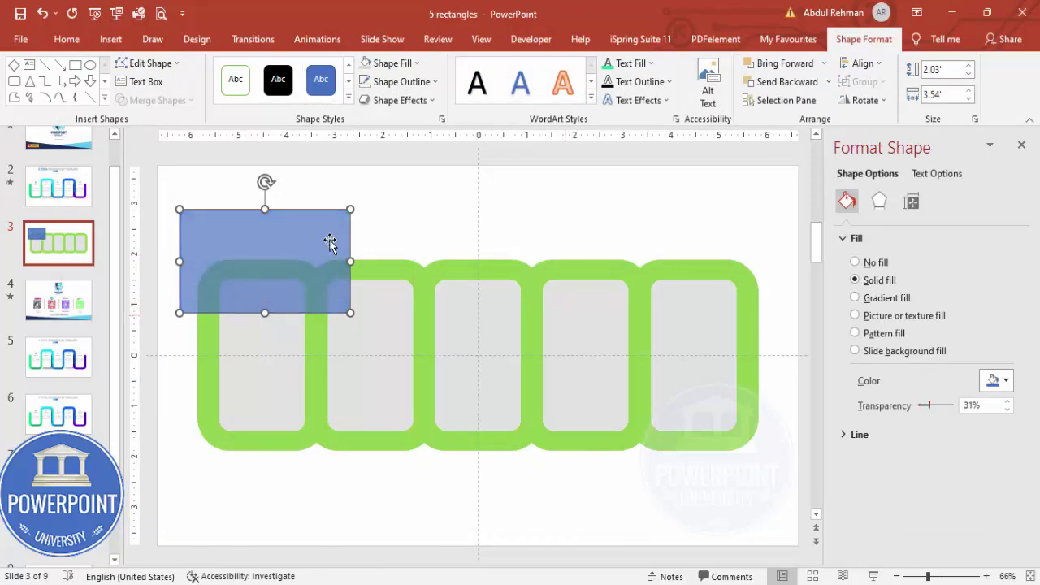
{"action": "left_click_drag", "start_coordinate": [304, 235], "coordinate": [513, 260]}
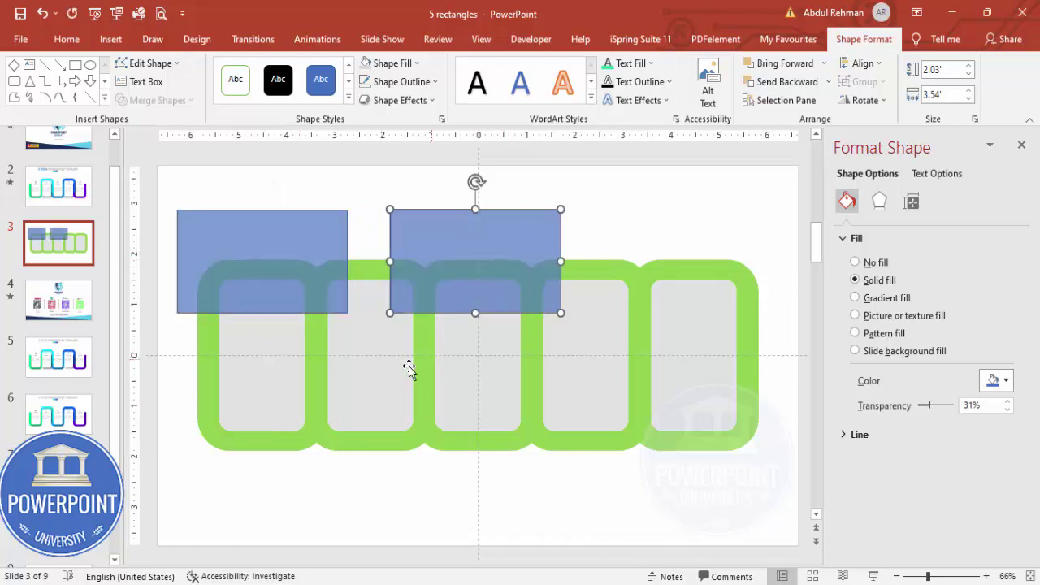
{"action": "left_click", "coordinate": [360, 447]}
{"action": "left_click", "coordinate": [451, 430]}
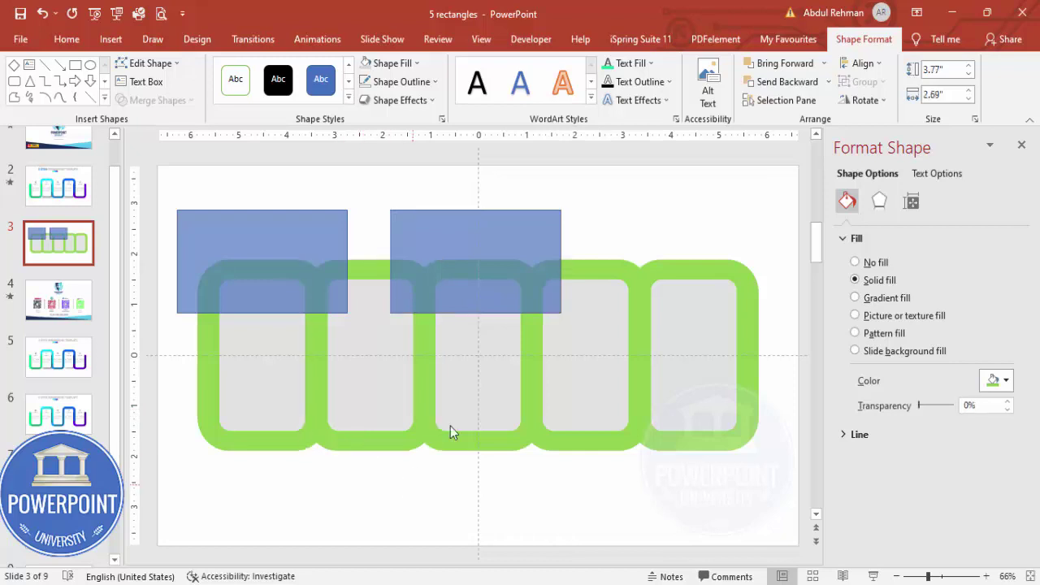
{"action": "left_click", "coordinate": [528, 215]}
{"action": "left_click_drag", "start_coordinate": [467, 246], "coordinate": [680, 264]}
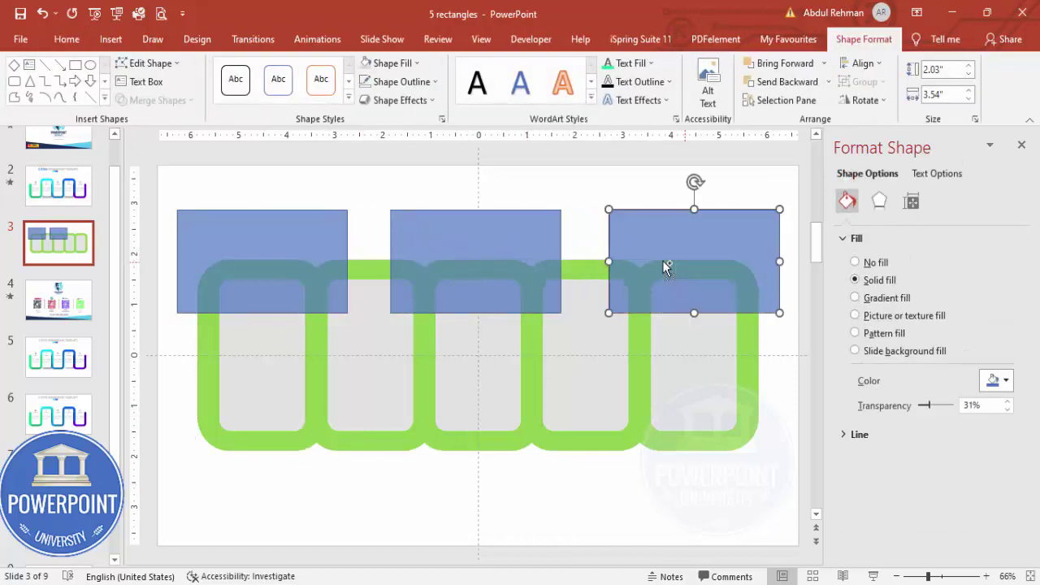
{"action": "left_click", "coordinate": [318, 265]}
{"action": "left_click_drag", "start_coordinate": [318, 264], "coordinate": [617, 453]}
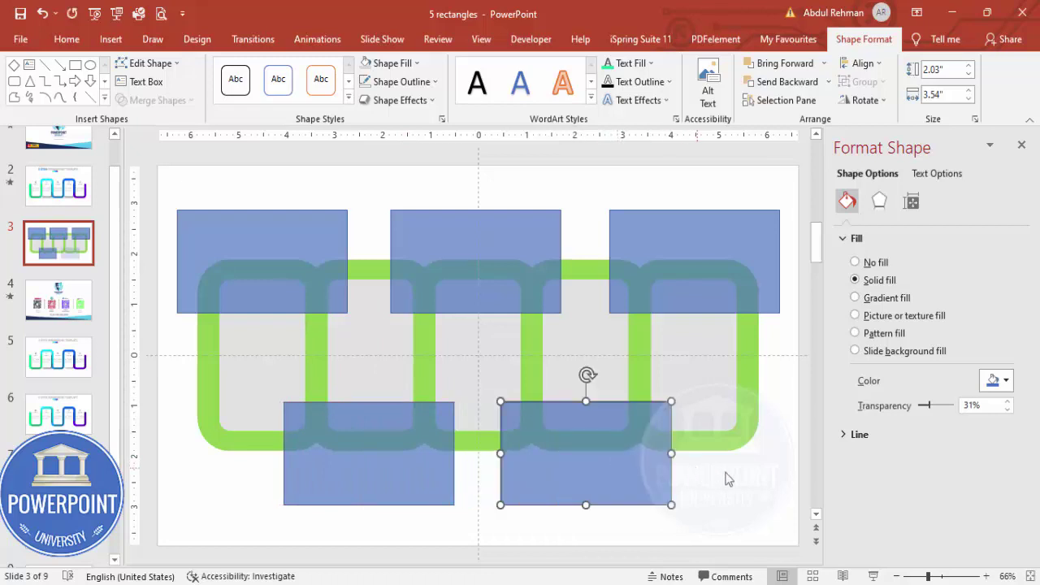
{"action": "left_click", "coordinate": [727, 479]}
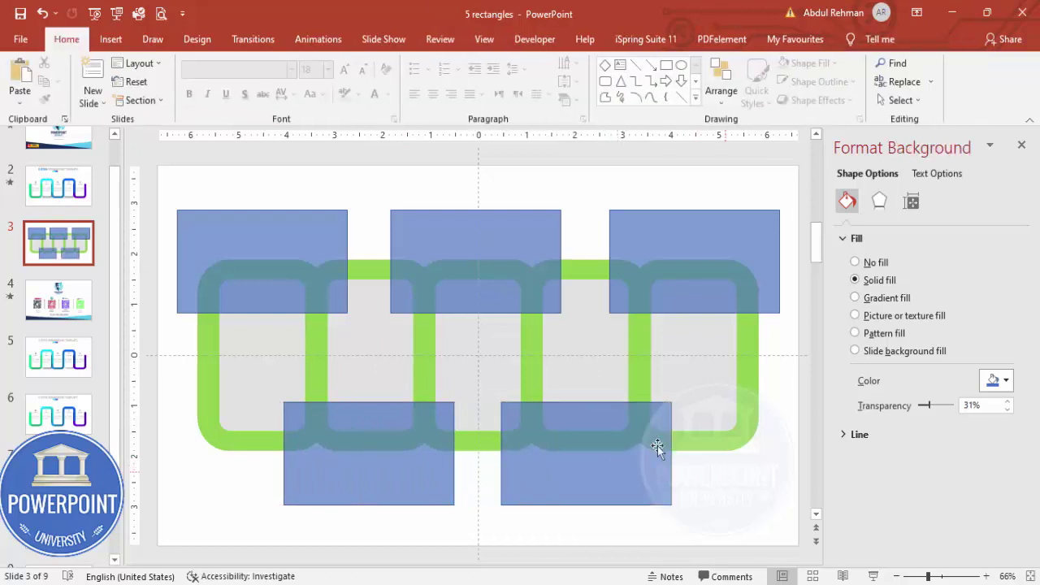
Step: Duplicate slide 3 as a backup, then subtract the top-left rectangle from the first frame
{"action": "key", "text": "ctrl+d"}
{"action": "left_click", "coordinate": [72, 244]}
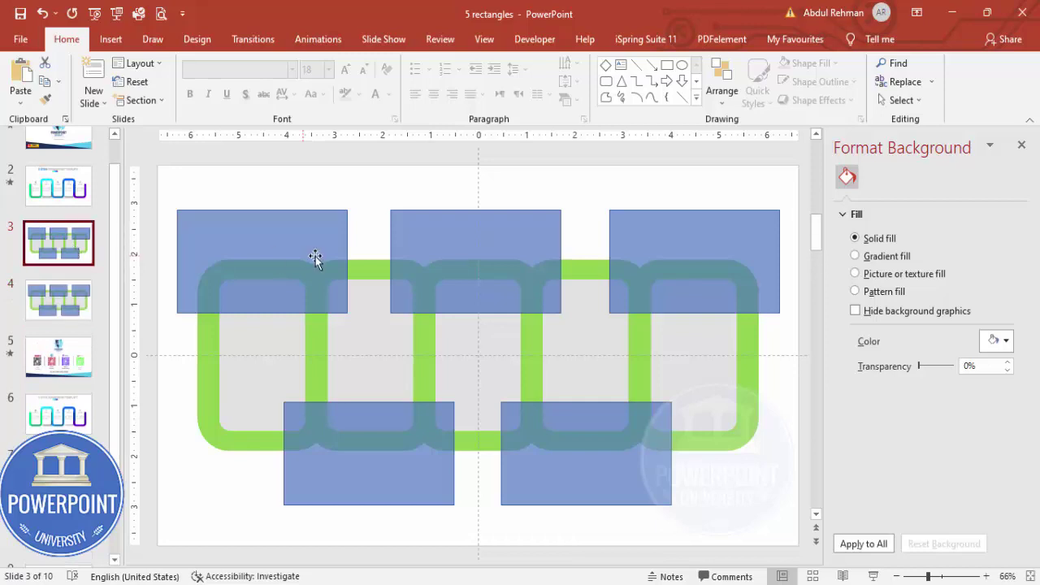
{"action": "left_click", "coordinate": [209, 379]}
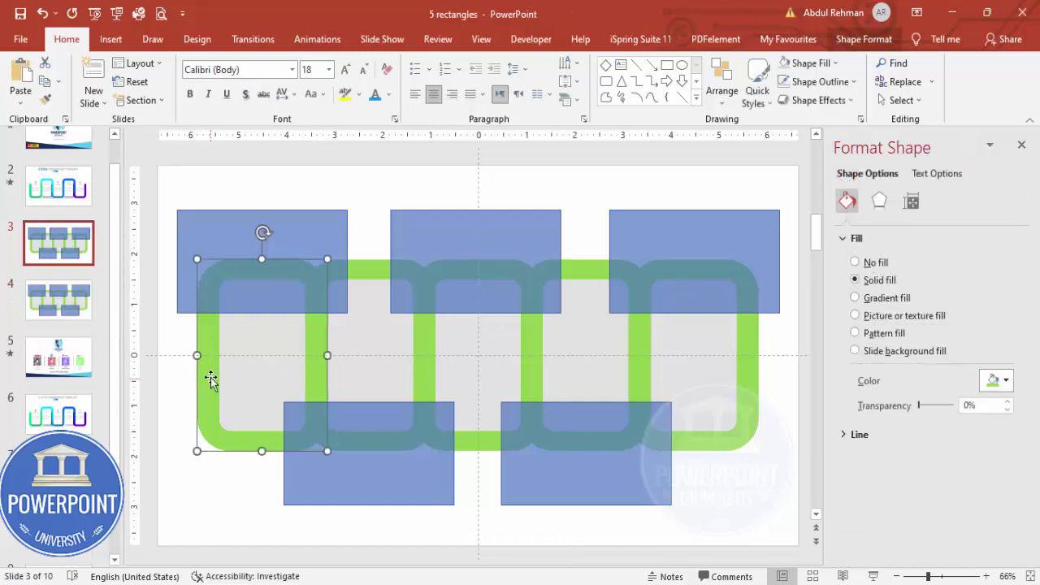
{"action": "left_click", "coordinate": [284, 228], "text": "shift"}
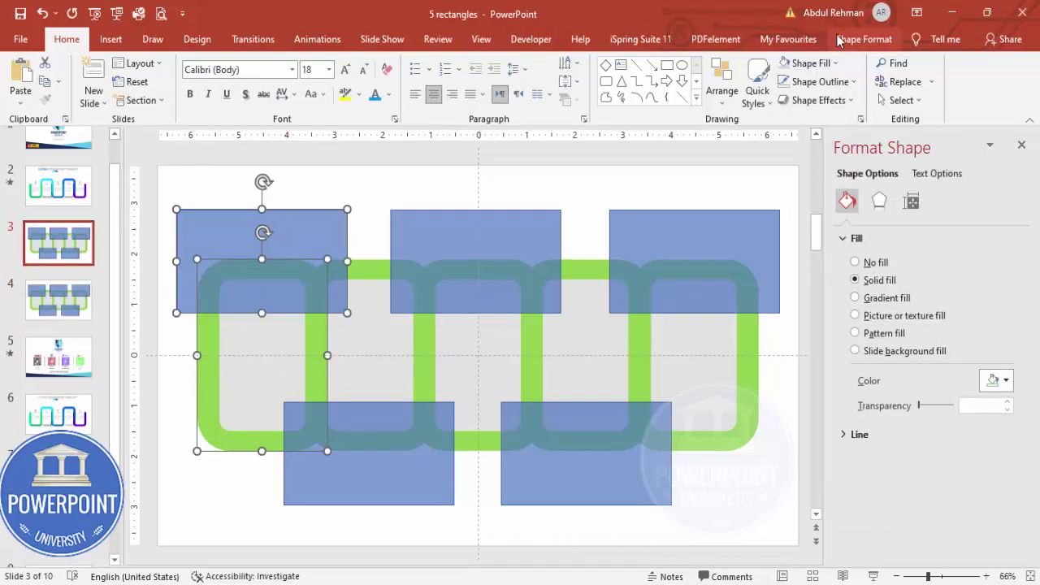
{"action": "left_click", "coordinate": [864, 39]}
{"action": "left_click", "coordinate": [155, 100]}
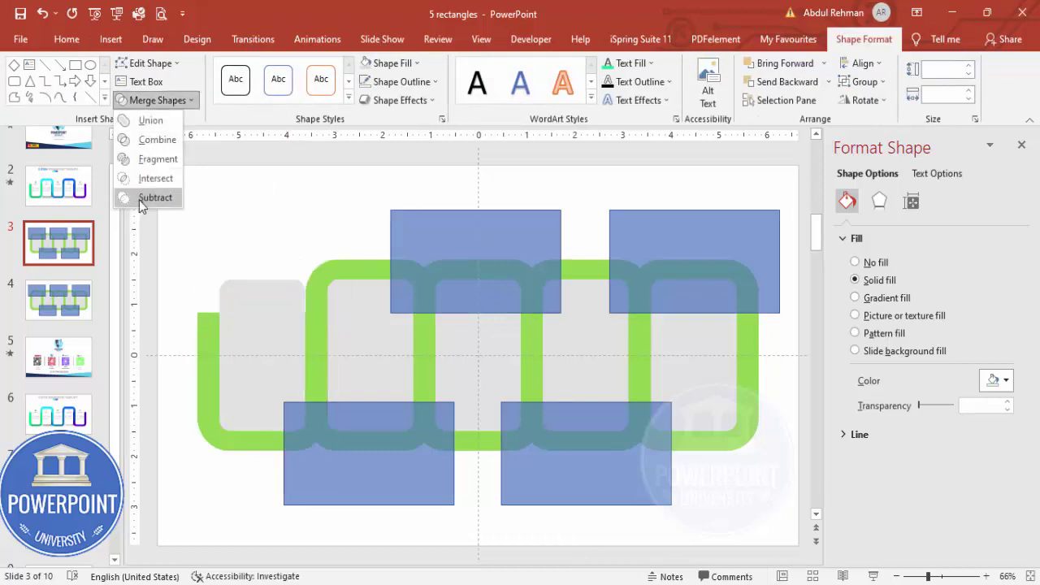
{"action": "left_click", "coordinate": [140, 200]}
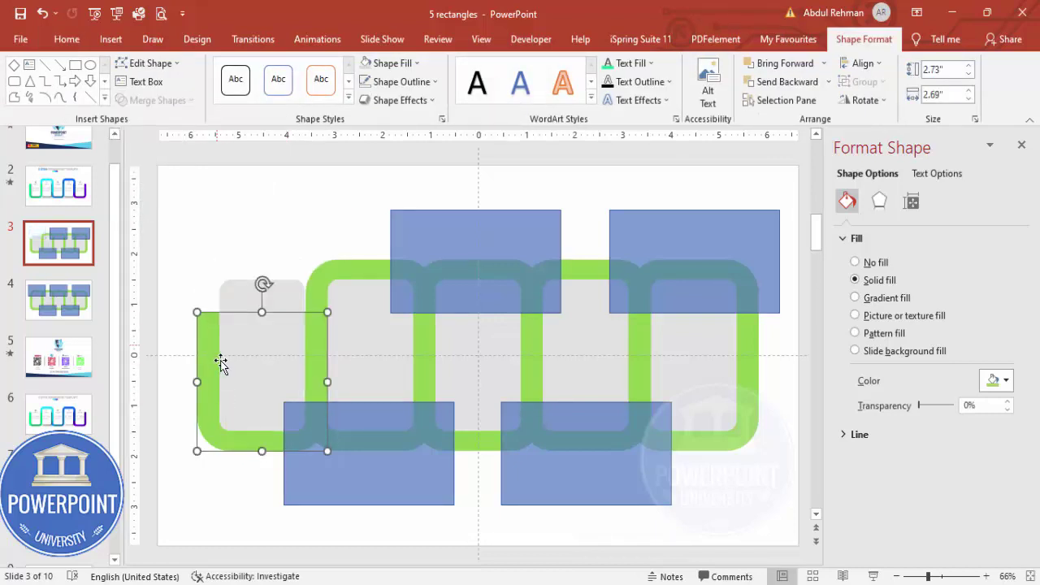
Step: Subtract the blue rectangles from the second frame's bottom and the middle frame's top
{"action": "left_click", "coordinate": [349, 270]}
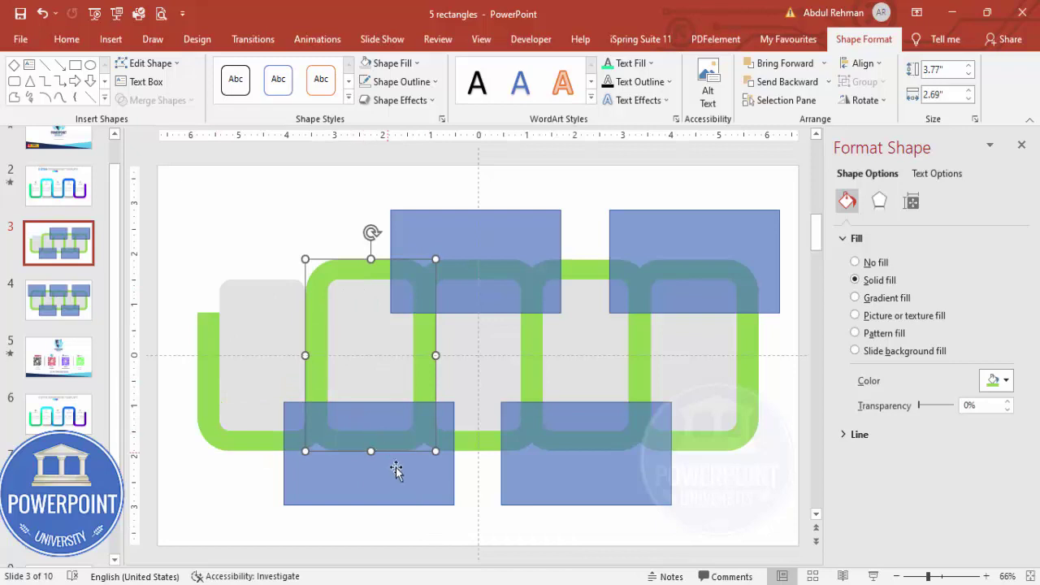
{"action": "left_click", "coordinate": [398, 473], "text": "shift"}
{"action": "left_click", "coordinate": [157, 100]}
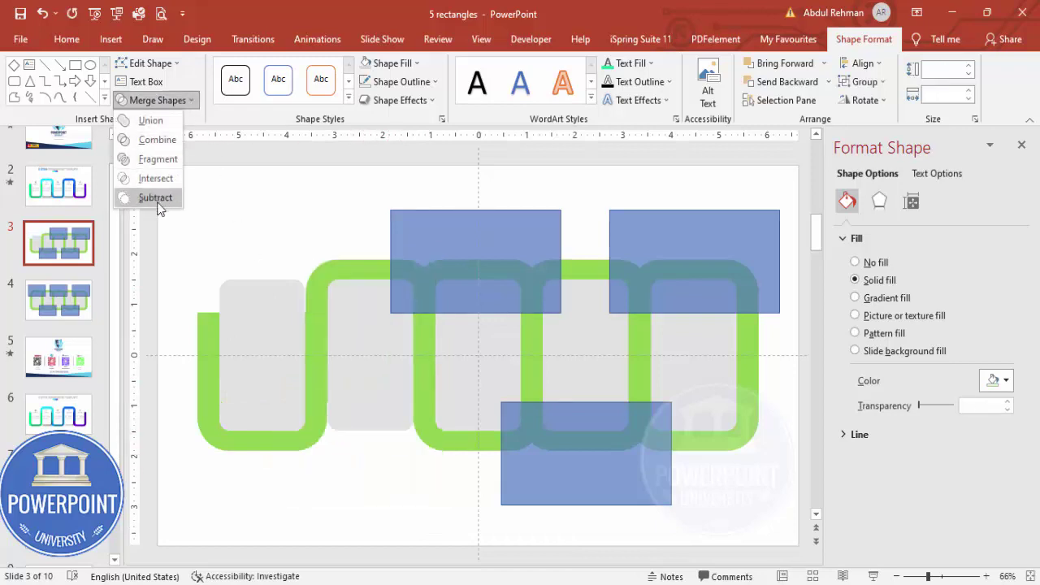
{"action": "left_click", "coordinate": [142, 199]}
{"action": "left_click", "coordinate": [426, 437]}
{"action": "left_click", "coordinate": [445, 226], "text": "shift"}
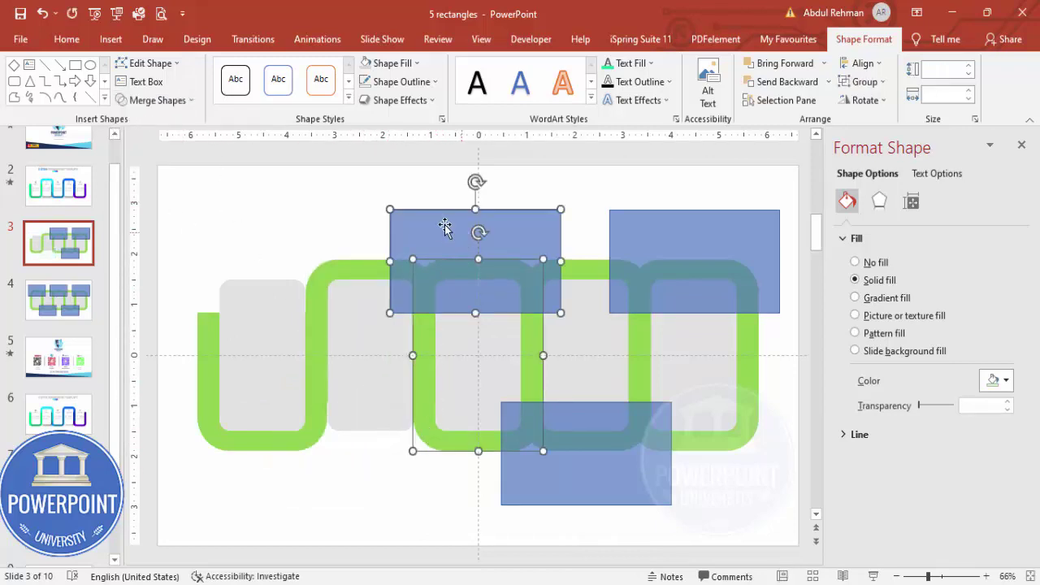
{"action": "left_click", "coordinate": [157, 100]}
{"action": "left_click", "coordinate": [146, 197]}
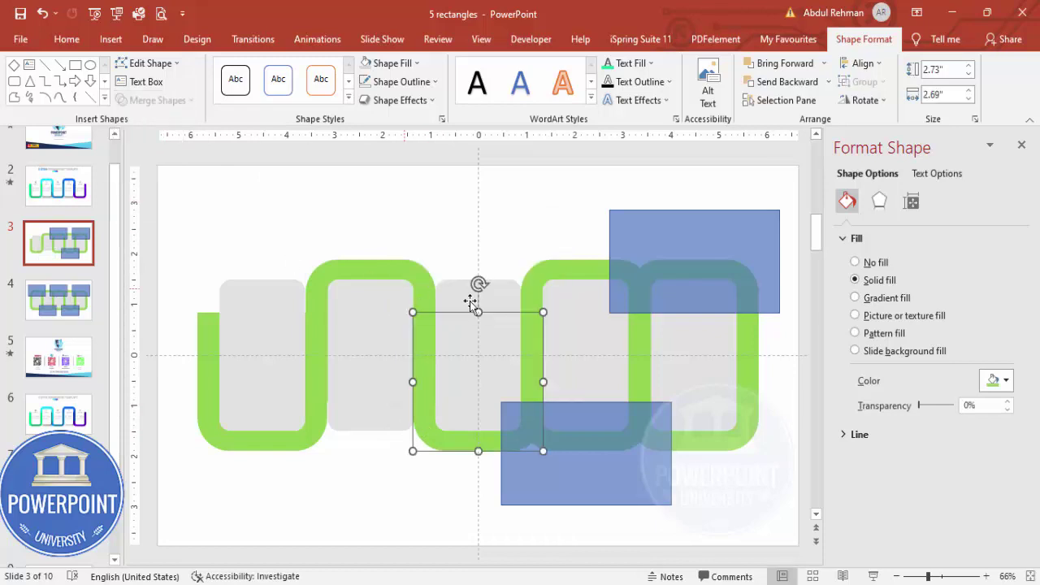
Step: Subtract the blue rectangles from the fourth frame's bottom and the fifth frame's top
{"action": "left_click", "coordinate": [555, 283]}
{"action": "left_click", "coordinate": [618, 481], "text": "shift"}
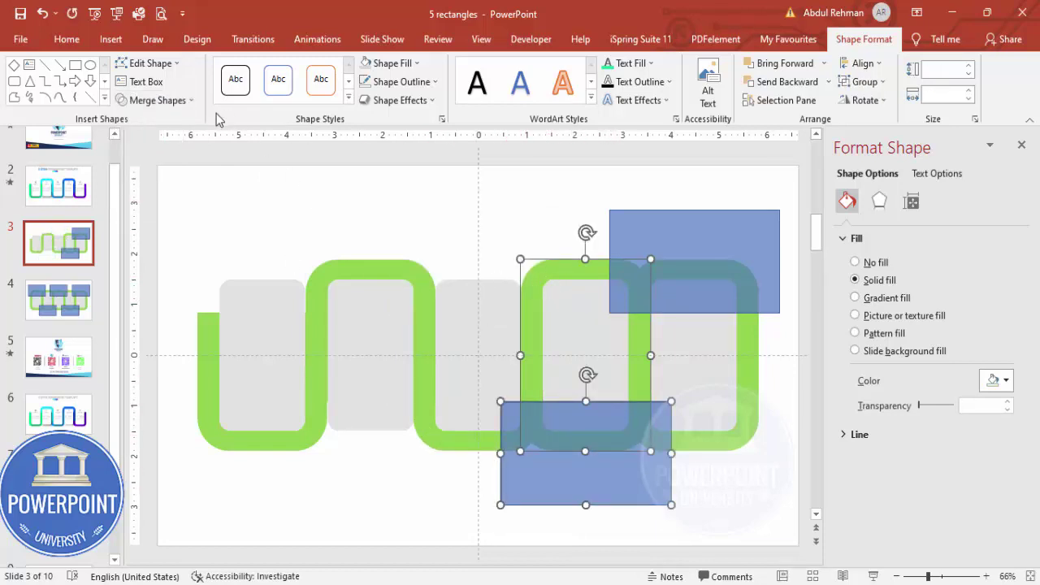
{"action": "left_click", "coordinate": [157, 100]}
{"action": "left_click", "coordinate": [155, 194]}
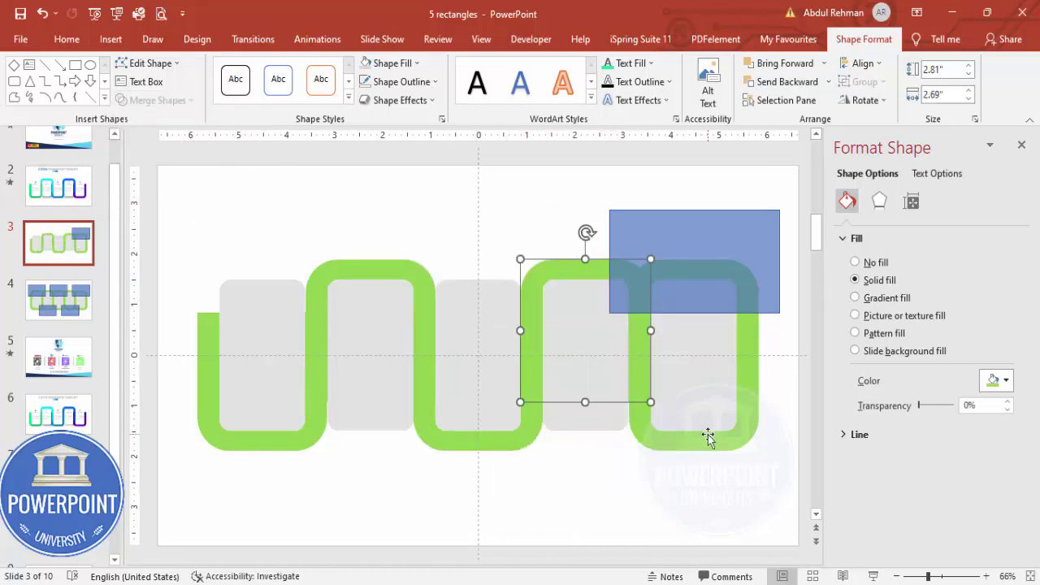
{"action": "left_click", "coordinate": [704, 392]}
{"action": "left_click", "coordinate": [697, 227], "text": "shift"}
{"action": "left_click", "coordinate": [157, 100]}
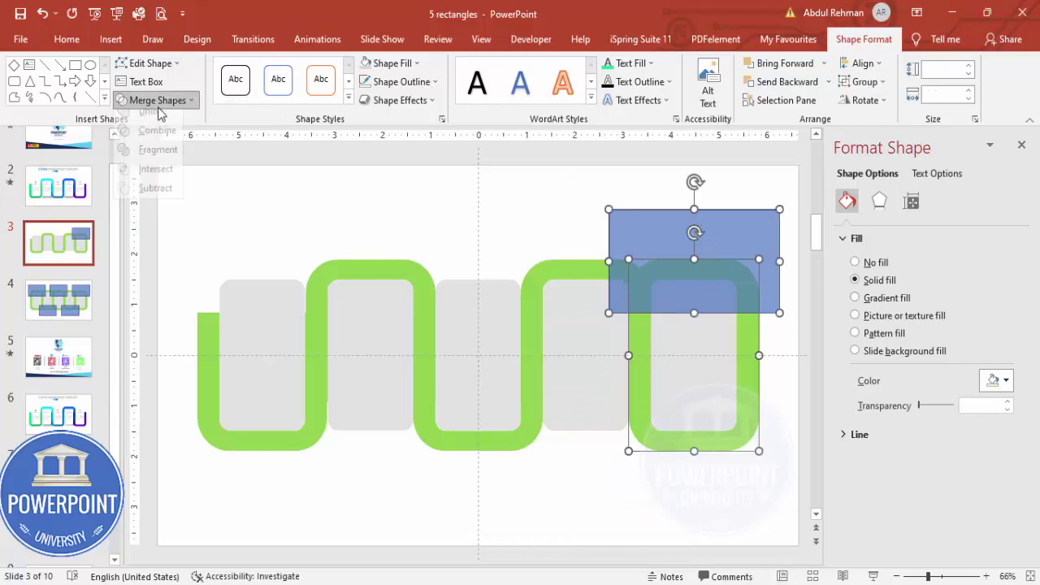
{"action": "left_click", "coordinate": [155, 197]}
{"action": "left_click", "coordinate": [162, 199]}
{"action": "left_click", "coordinate": [558, 205]}
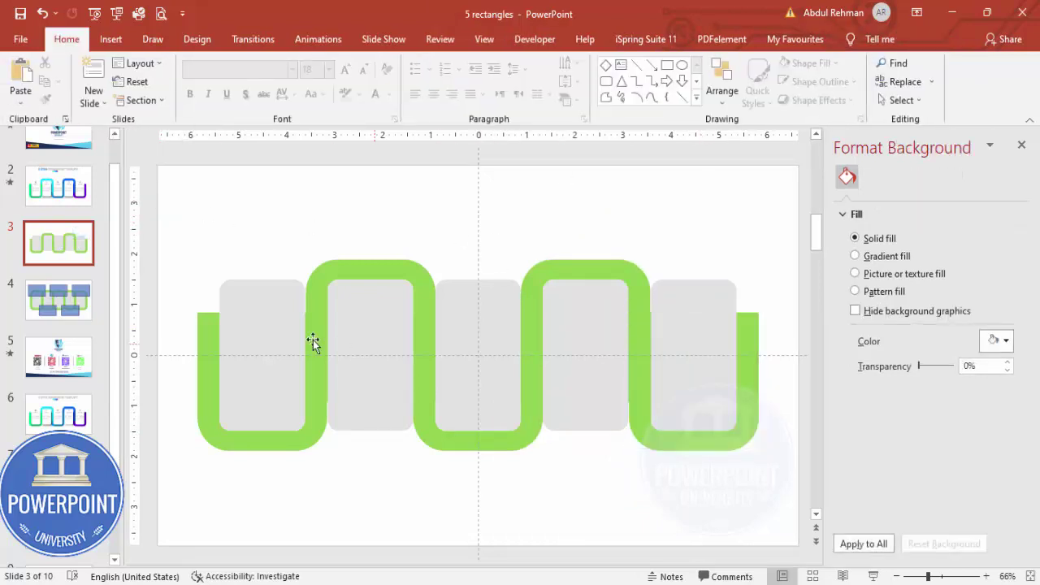
Step: Fill the left U piece green, the first arch blue and the middle bottom U blue
{"action": "left_click", "coordinate": [205, 342]}
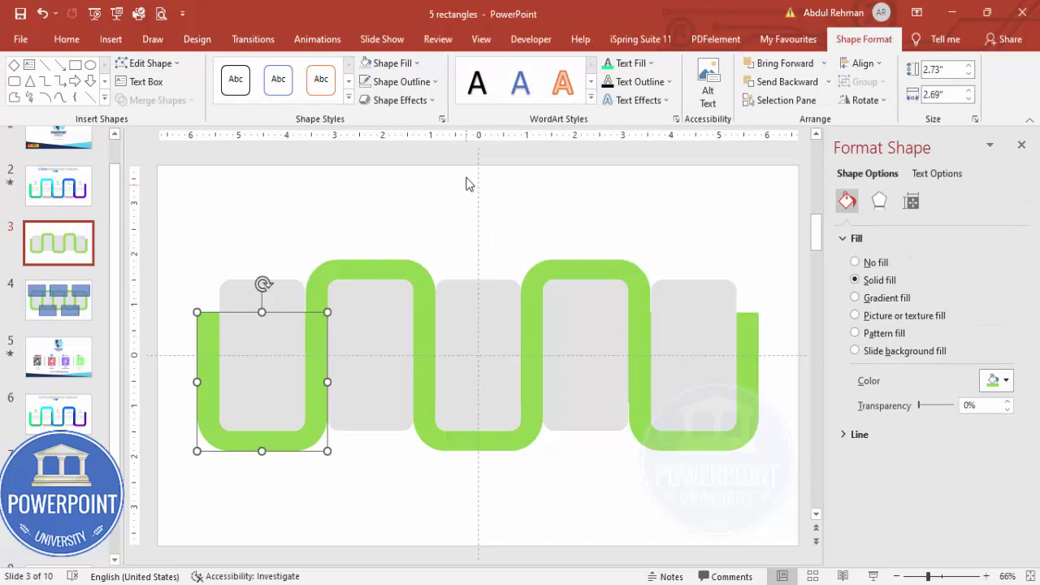
{"action": "left_click", "coordinate": [407, 65]}
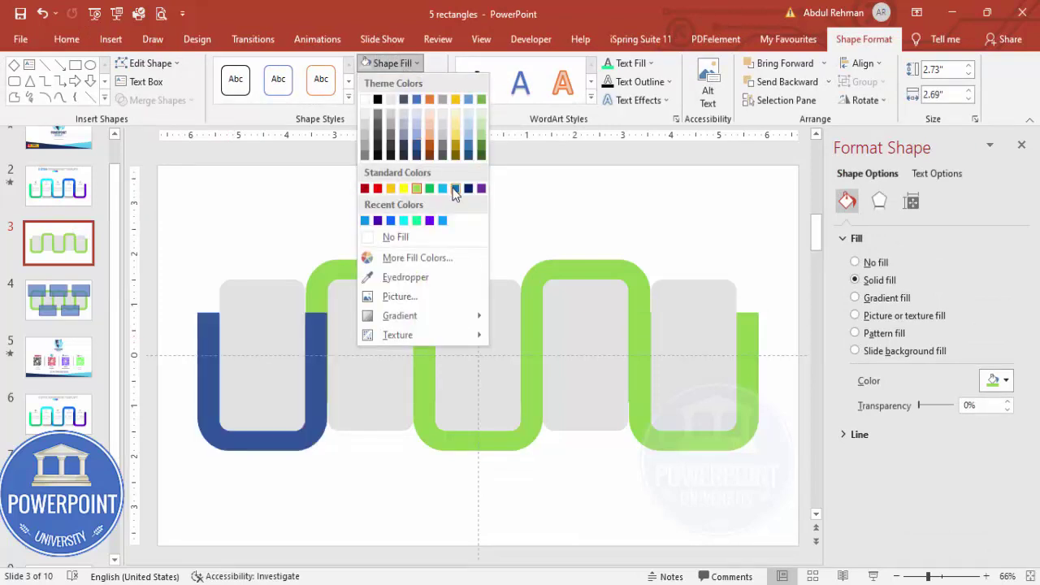
{"action": "left_click", "coordinate": [417, 221]}
{"action": "left_click", "coordinate": [351, 261]}
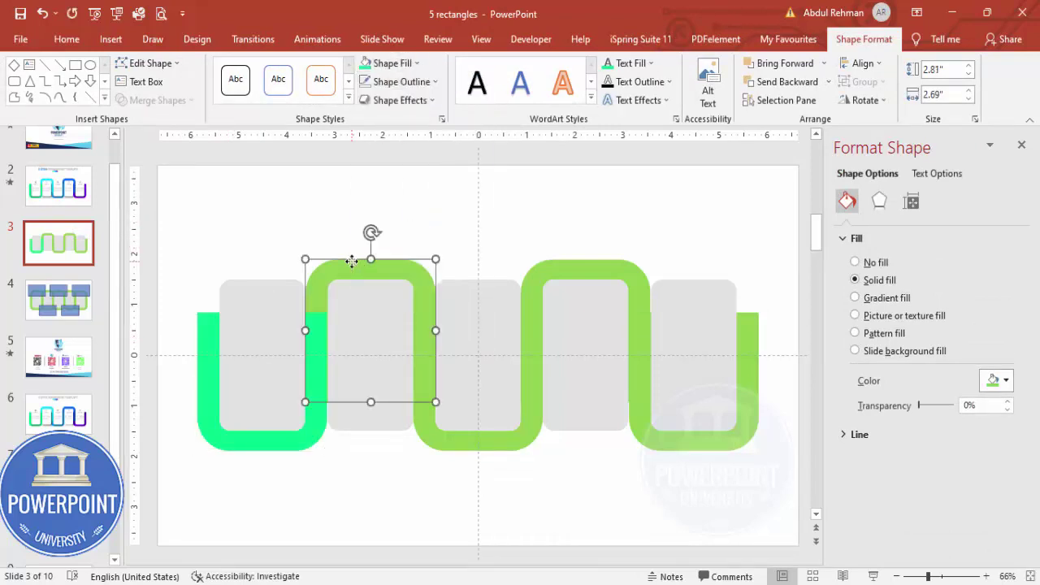
{"action": "left_click", "coordinate": [405, 65]}
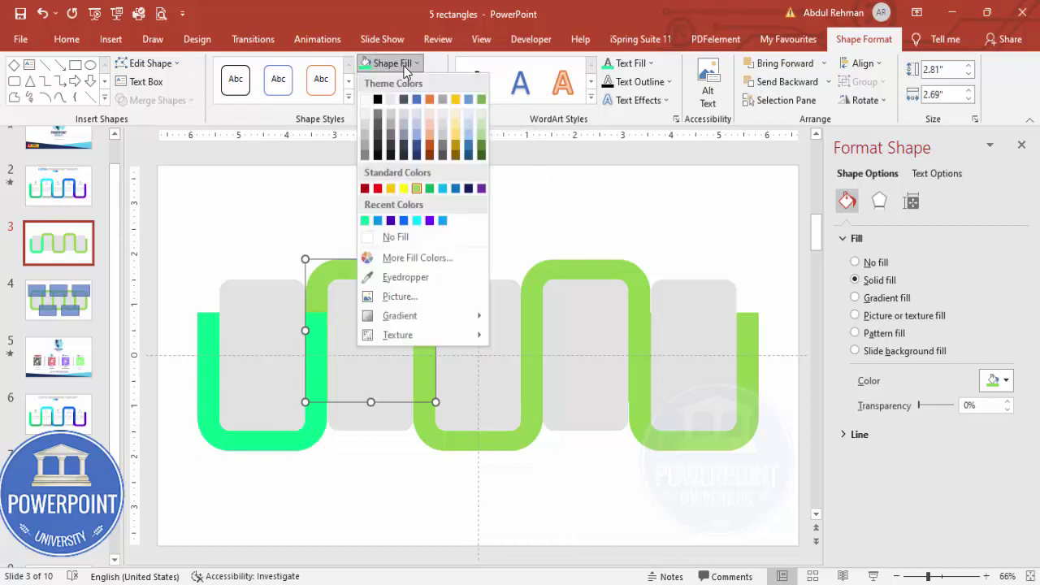
{"action": "left_click", "coordinate": [444, 222]}
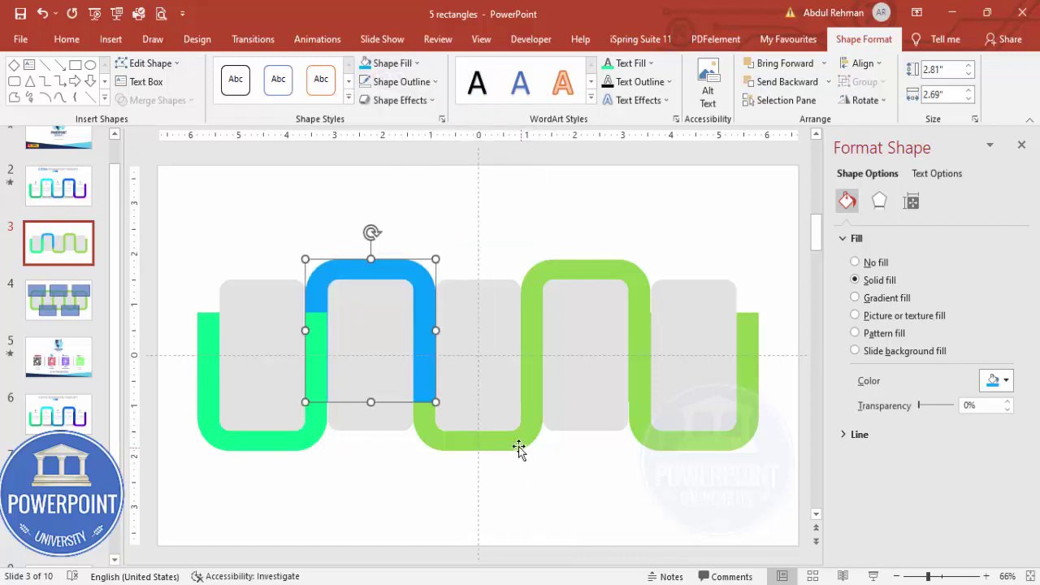
{"action": "left_click", "coordinate": [517, 445]}
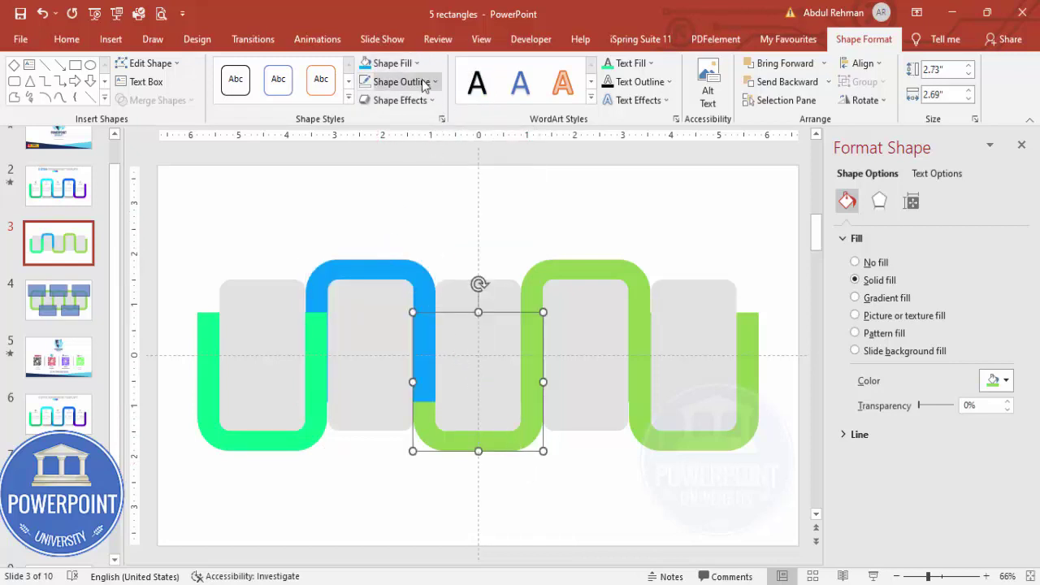
{"action": "left_click", "coordinate": [390, 64]}
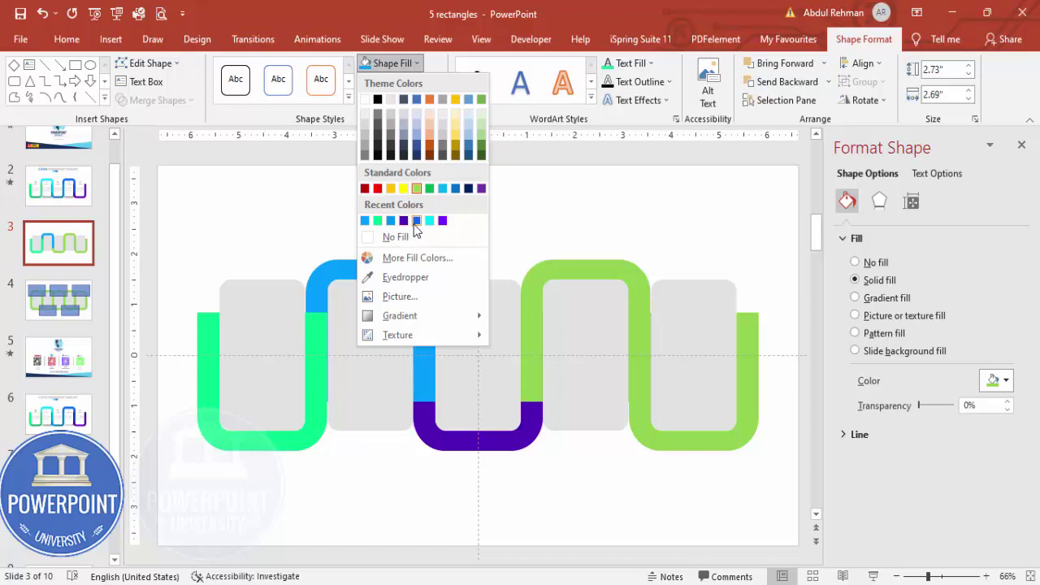
{"action": "left_click", "coordinate": [416, 223]}
Step: Fill the second arch cyan and the right U piece purple
{"action": "left_click", "coordinate": [546, 264]}
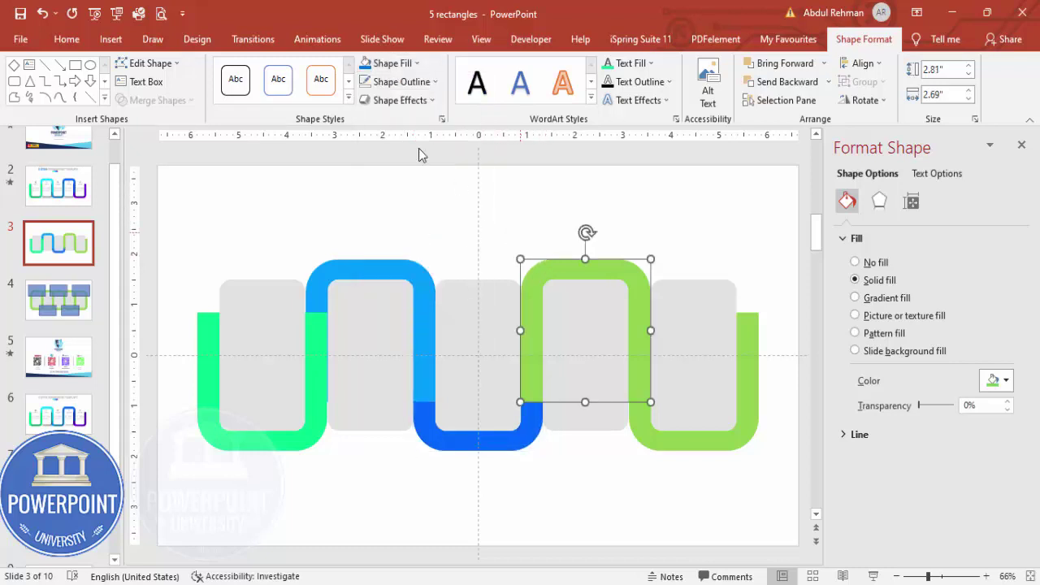
{"action": "left_click", "coordinate": [416, 63]}
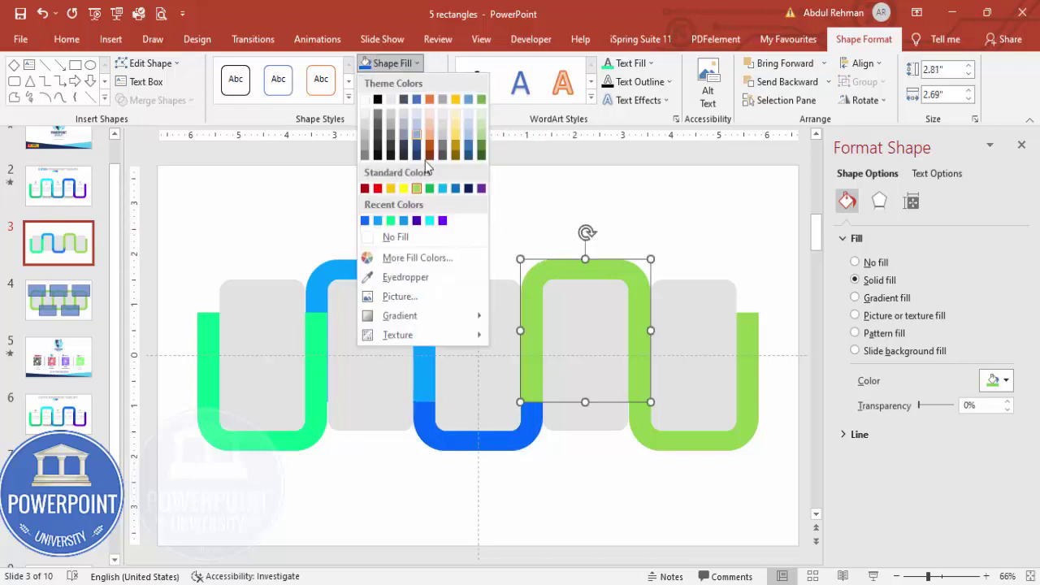
{"action": "left_click", "coordinate": [433, 225]}
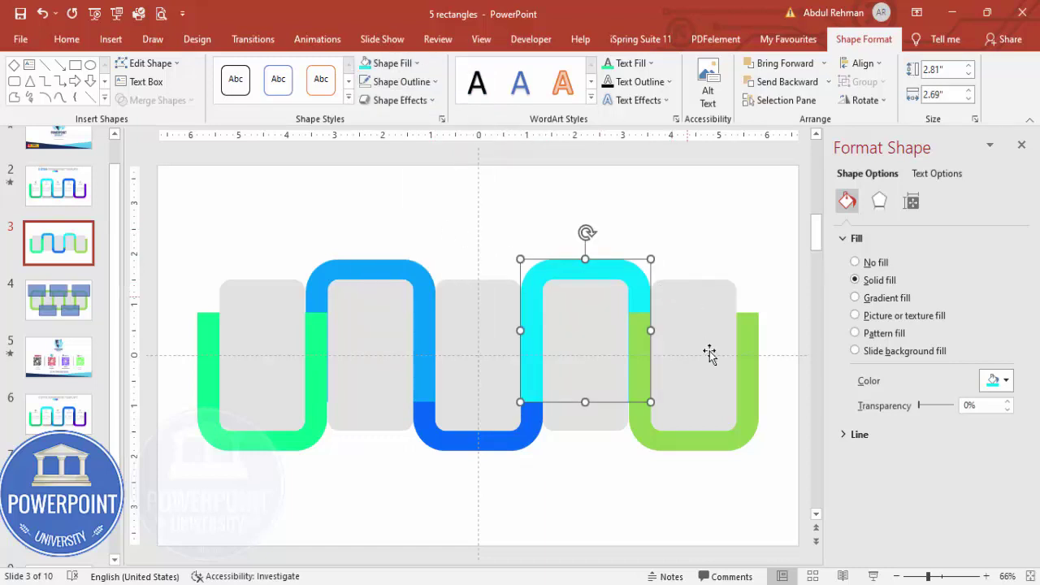
{"action": "left_click", "coordinate": [753, 427]}
{"action": "left_click", "coordinate": [395, 63]}
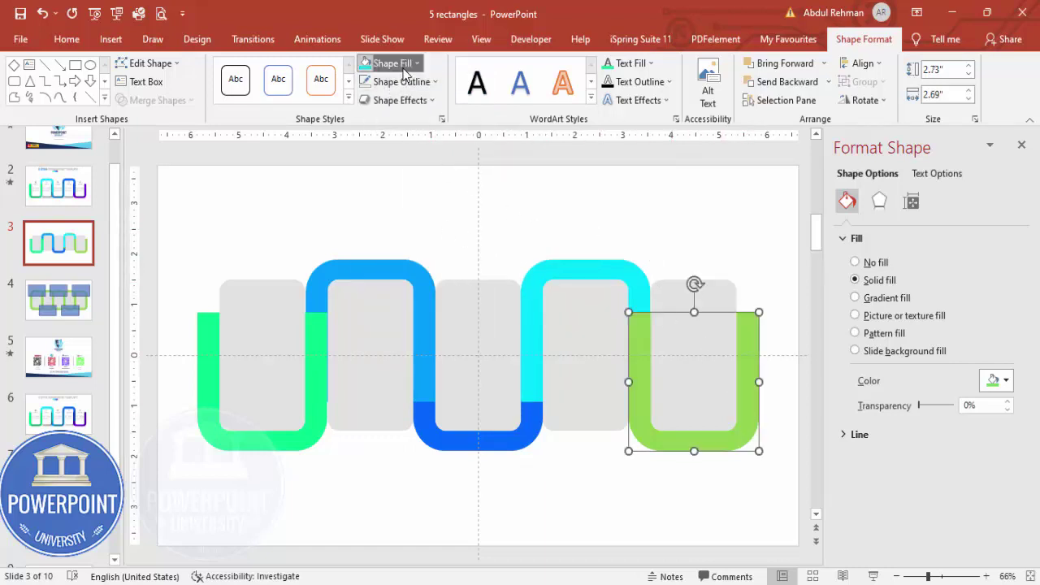
{"action": "left_click", "coordinate": [443, 221]}
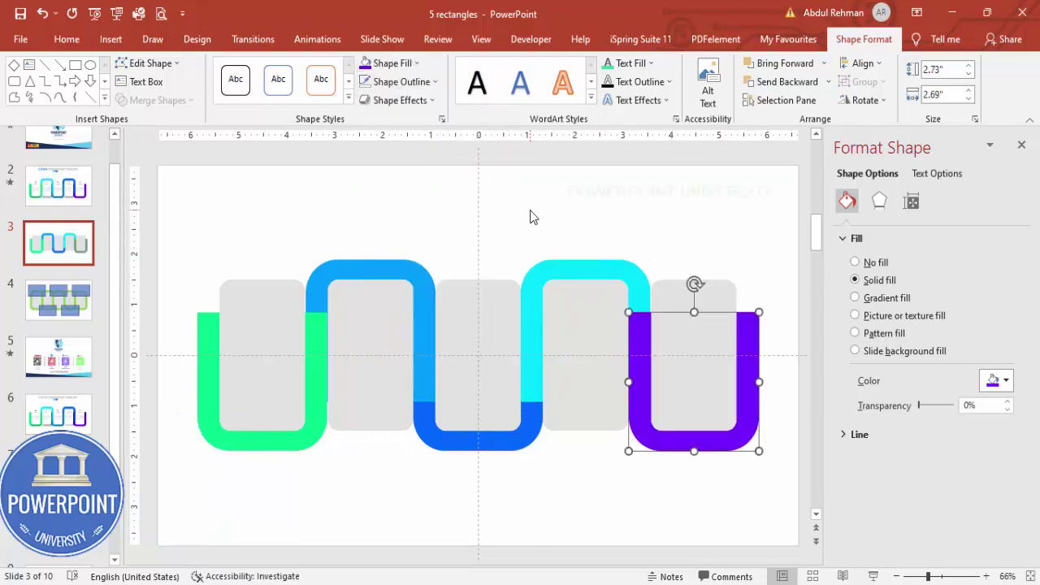
{"action": "left_click", "coordinate": [530, 216]}
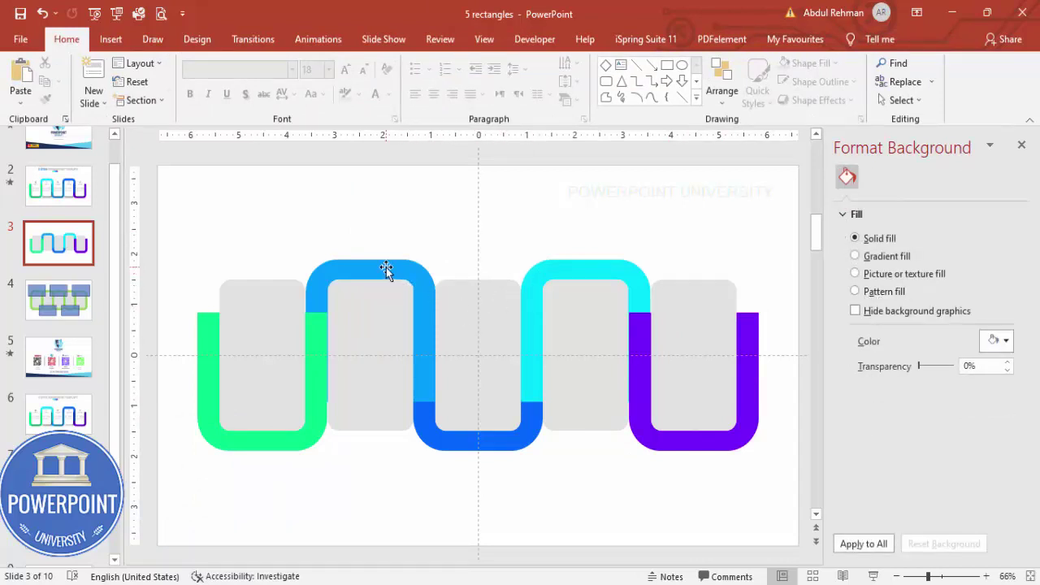
Step: Compare with the finished slide 2, then fill slide 3's first arch cyan
{"action": "left_click", "coordinate": [73, 194]}
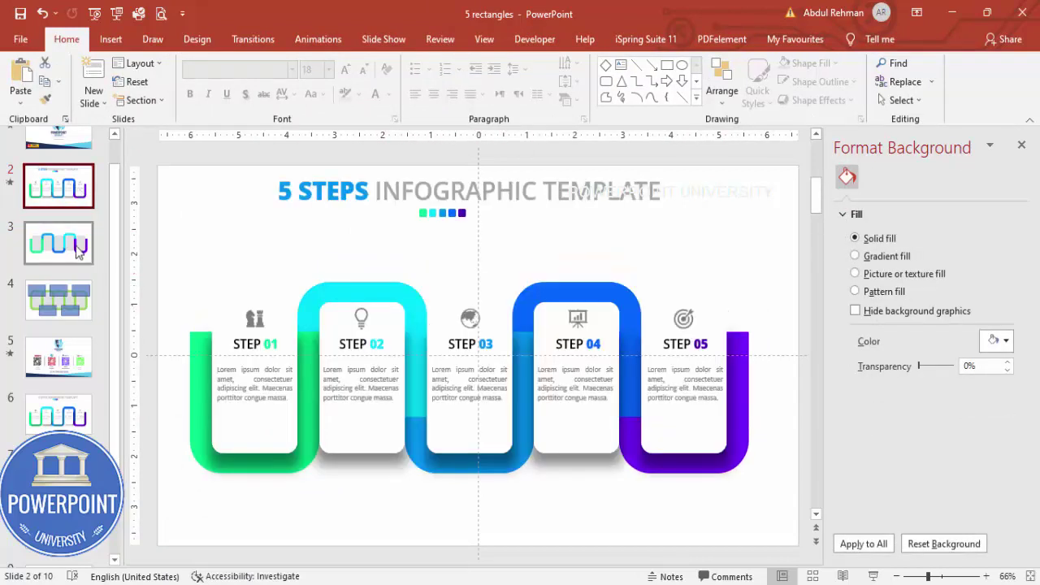
{"action": "left_click", "coordinate": [79, 253]}
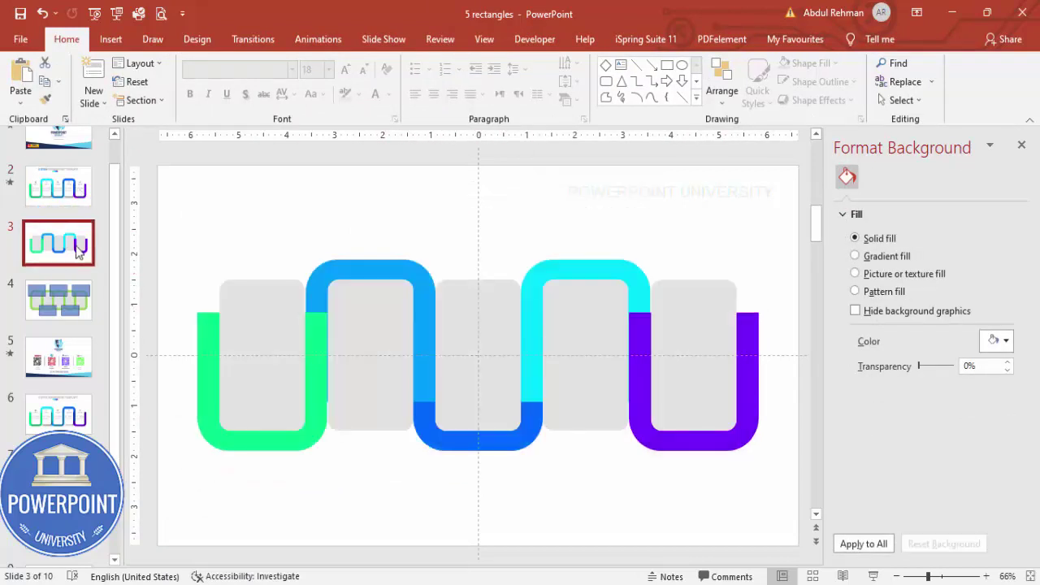
{"action": "left_click", "coordinate": [348, 276]}
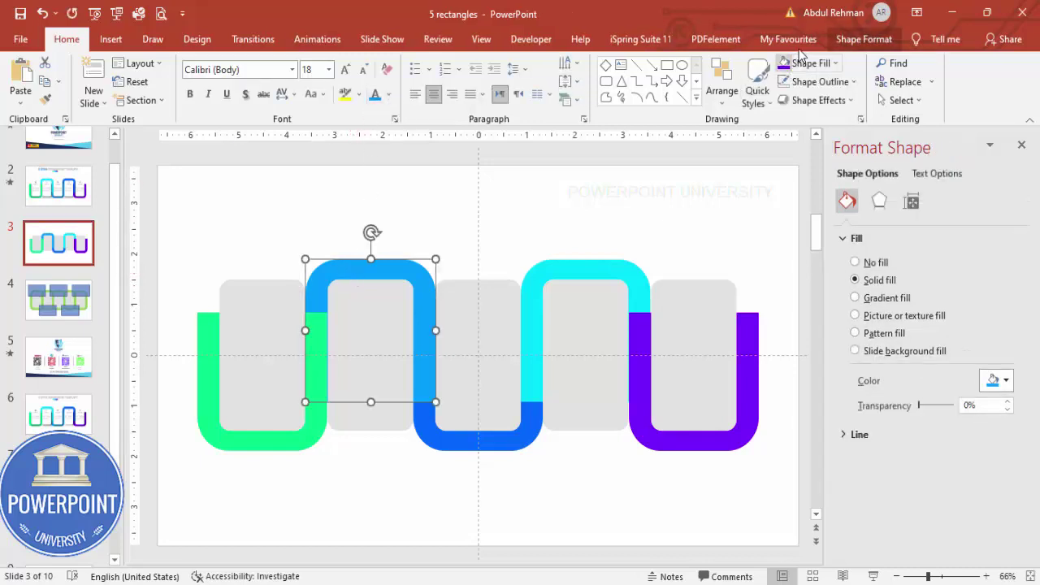
{"action": "left_click", "coordinate": [863, 39]}
{"action": "left_click", "coordinate": [389, 63]}
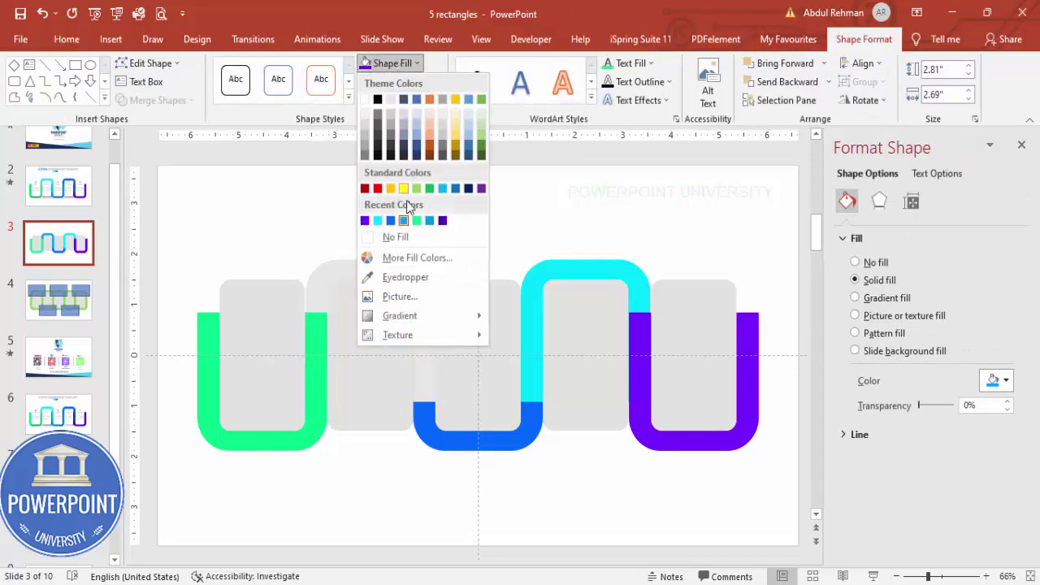
{"action": "left_click", "coordinate": [377, 221]}
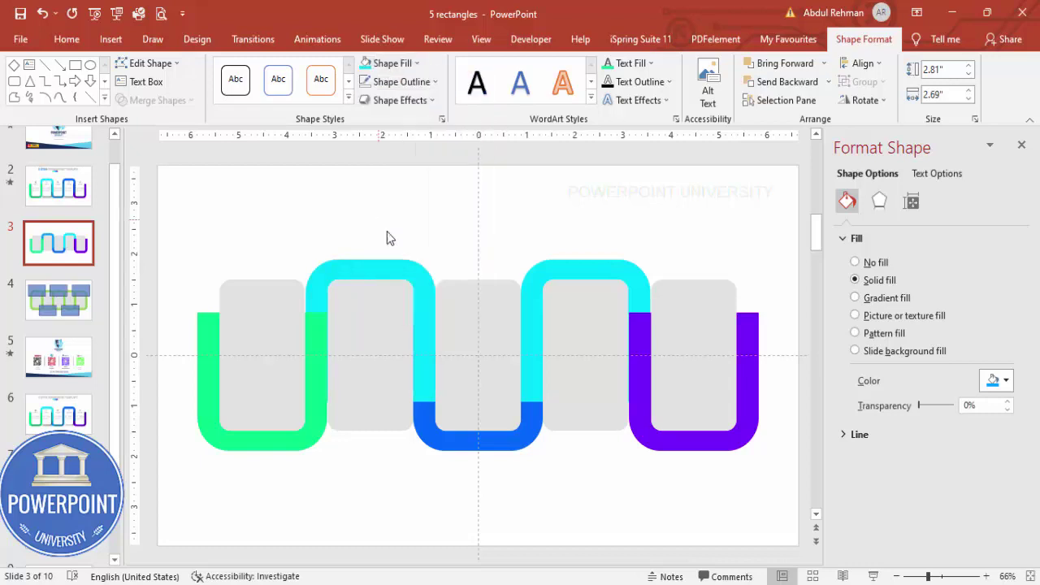
Step: Fill the second arch blue and the middle bottom U lighter blue
{"action": "left_click", "coordinate": [535, 272]}
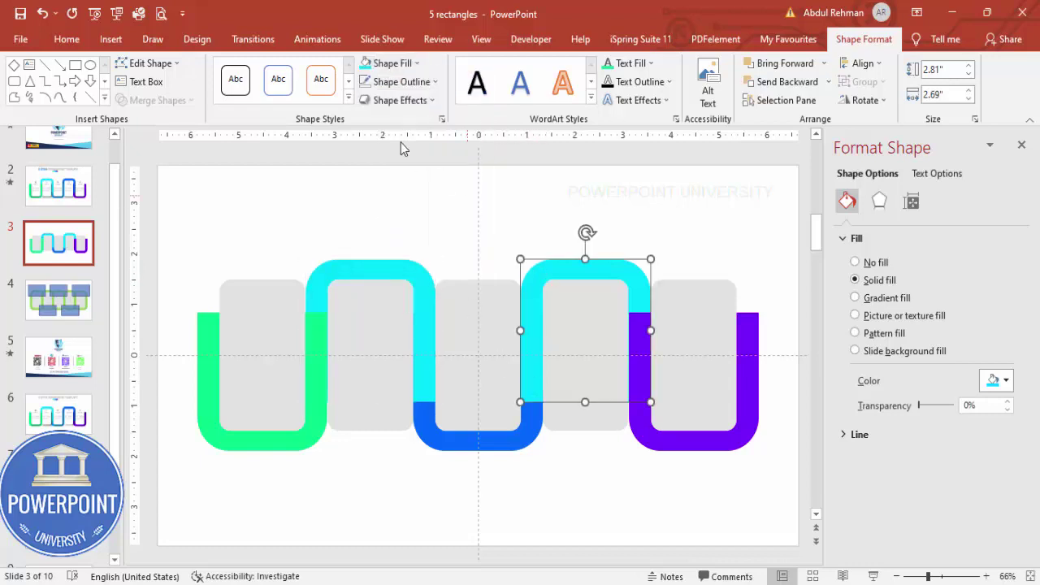
{"action": "left_click", "coordinate": [387, 62]}
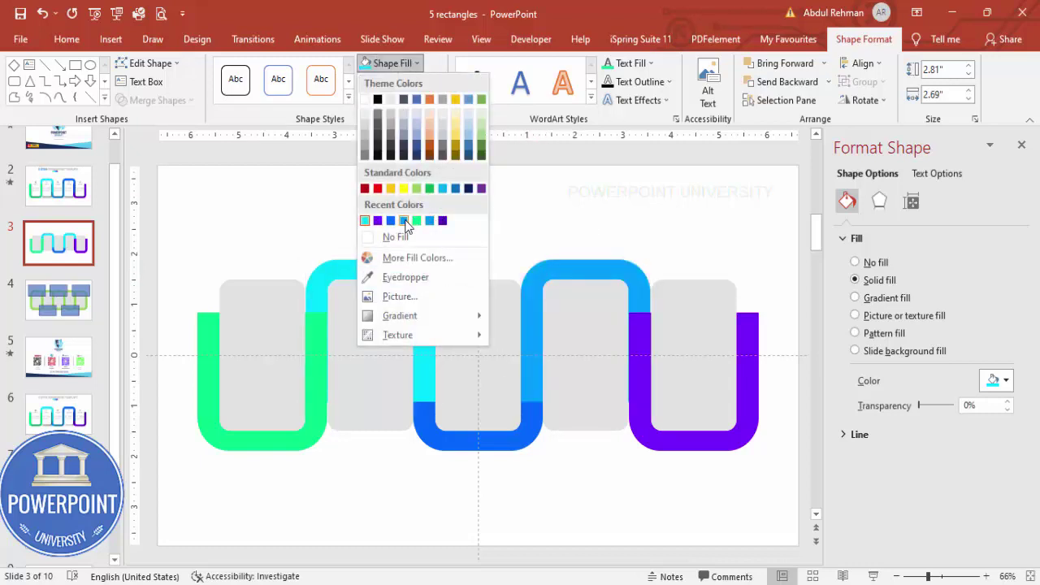
{"action": "left_click", "coordinate": [404, 220]}
{"action": "left_click", "coordinate": [475, 439]}
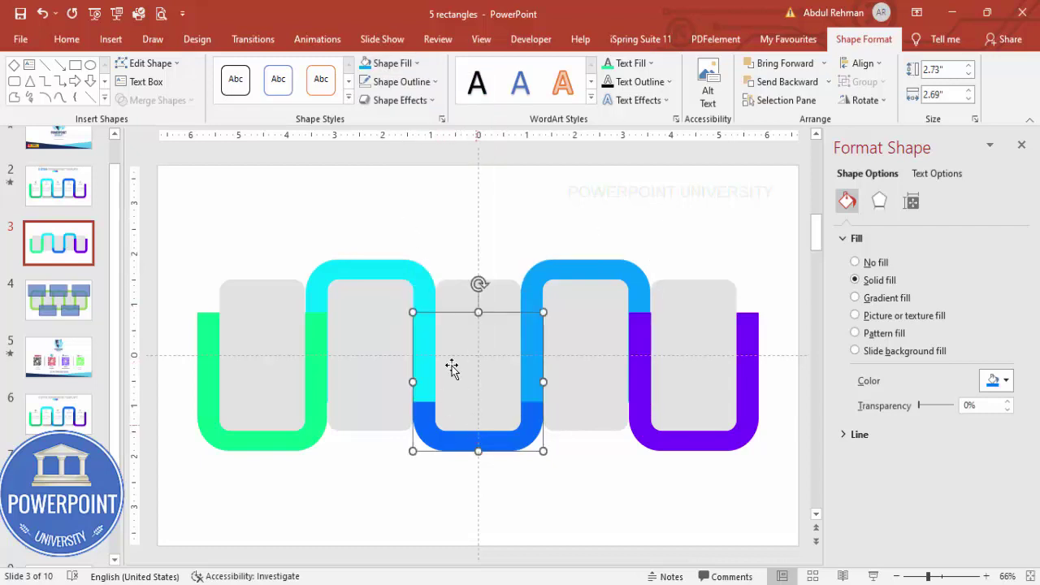
{"action": "left_click", "coordinate": [560, 220]}
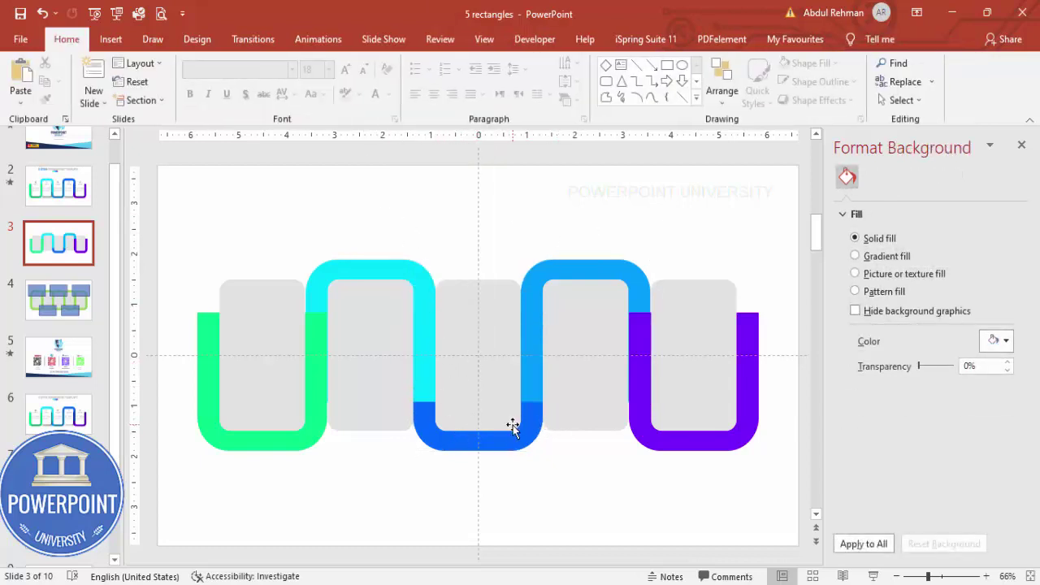
{"action": "left_click", "coordinate": [488, 441]}
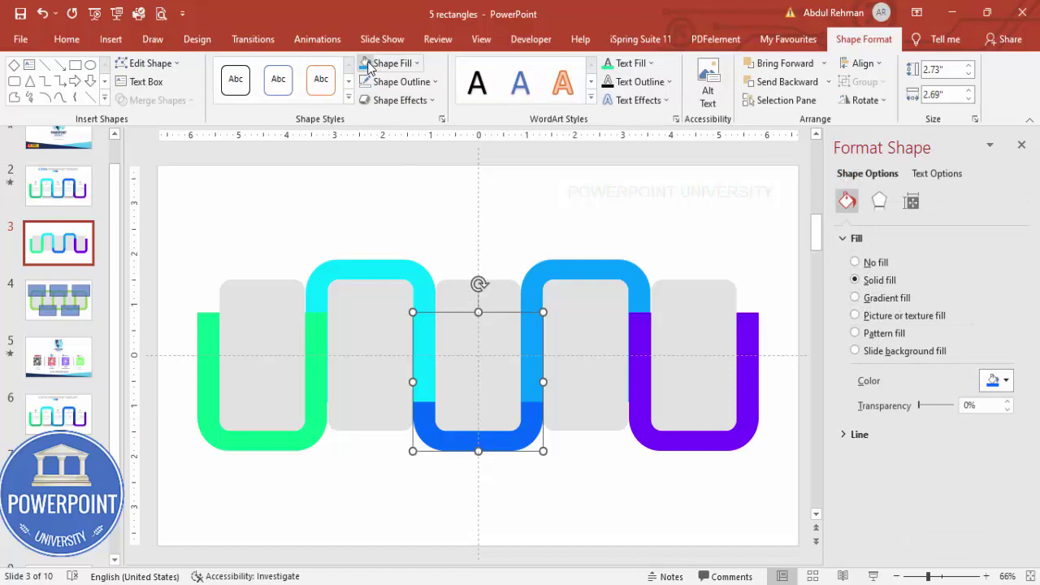
{"action": "left_click", "coordinate": [365, 63]}
Step: Recolour the second arch dark blue and begin selecting the grey panels
{"action": "left_click", "coordinate": [579, 264]}
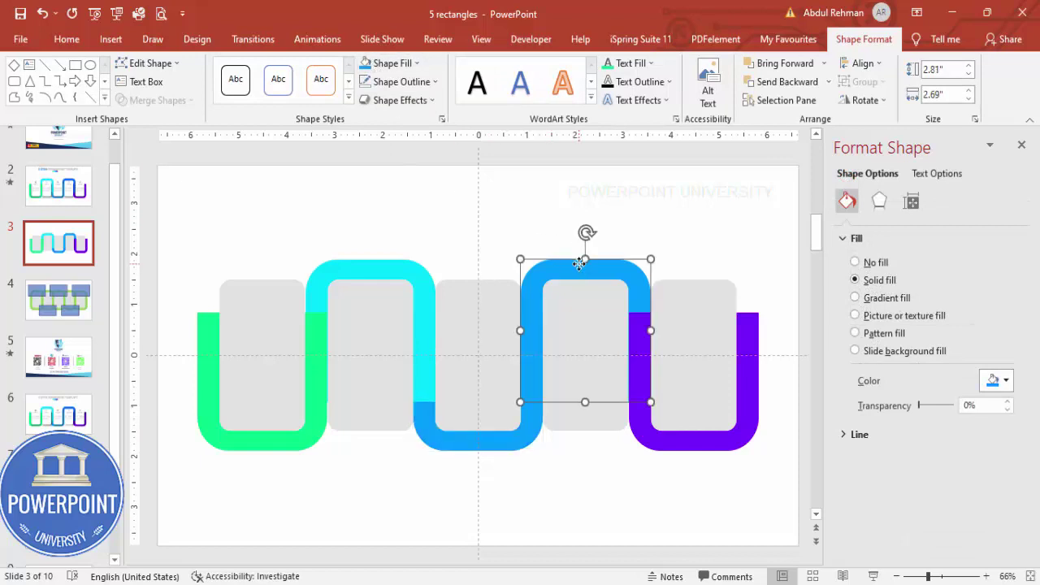
{"action": "left_click", "coordinate": [402, 64]}
{"action": "left_click", "coordinate": [402, 221]}
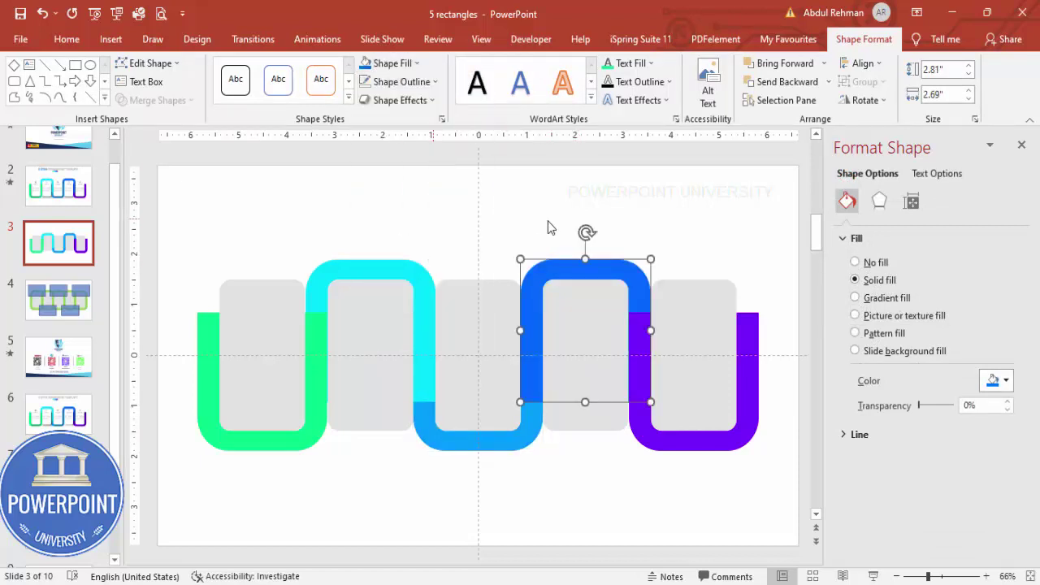
{"action": "left_click", "coordinate": [638, 206]}
{"action": "left_click", "coordinate": [276, 321]}
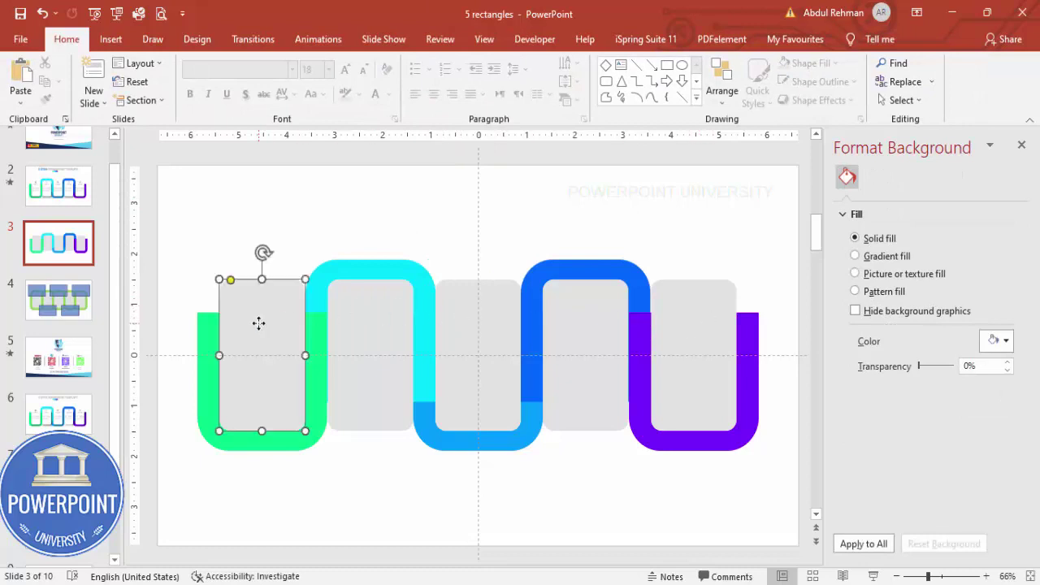
{"action": "left_click", "coordinate": [383, 330], "text": "shift"}
Step: Select all five light grey panels in the frame openings, leave their fill unchanged, then select the first
{"action": "left_click", "coordinate": [475, 325], "text": "shift"}
{"action": "left_click", "coordinate": [598, 327], "text": "shift"}
{"action": "left_click", "coordinate": [720, 319], "text": "shift"}
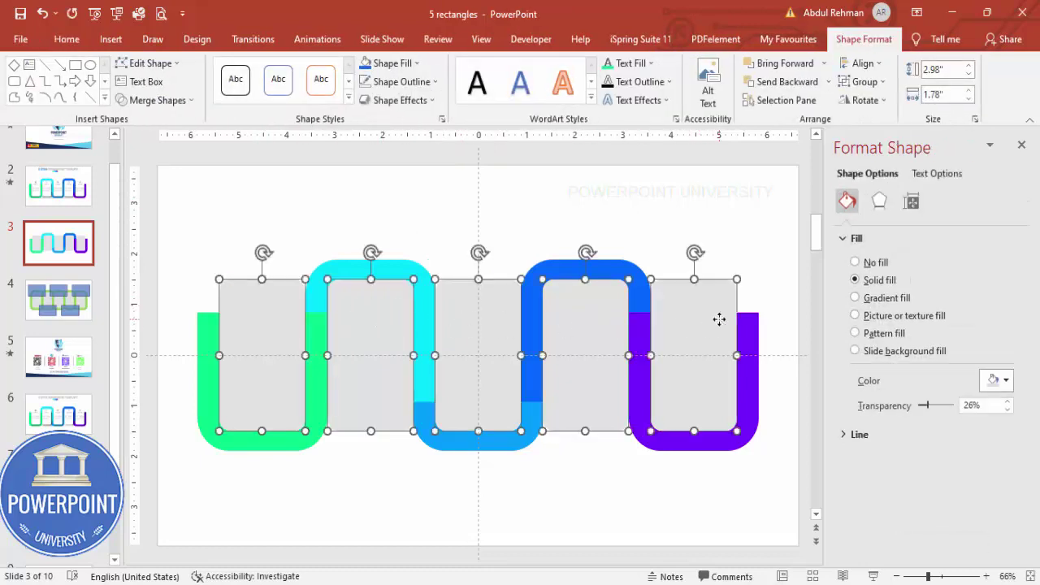
{"action": "left_click", "coordinate": [391, 63]}
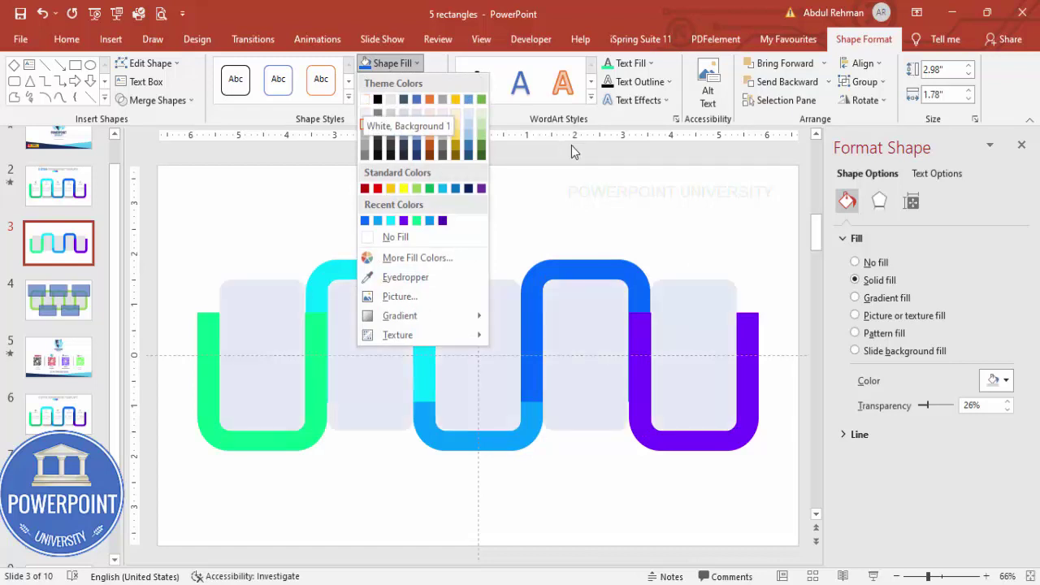
{"action": "left_click", "coordinate": [622, 202]}
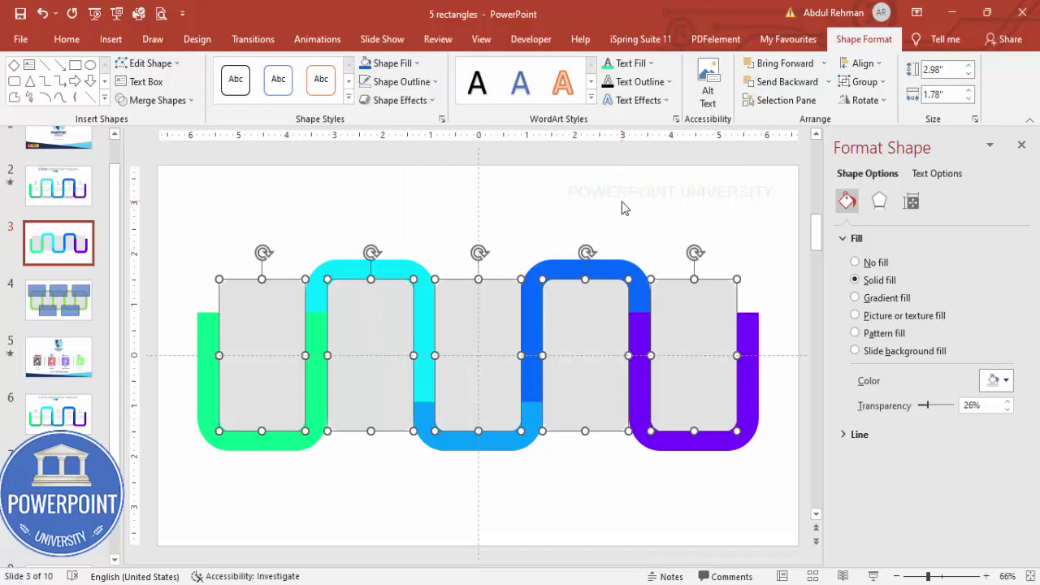
{"action": "left_click", "coordinate": [622, 201]}
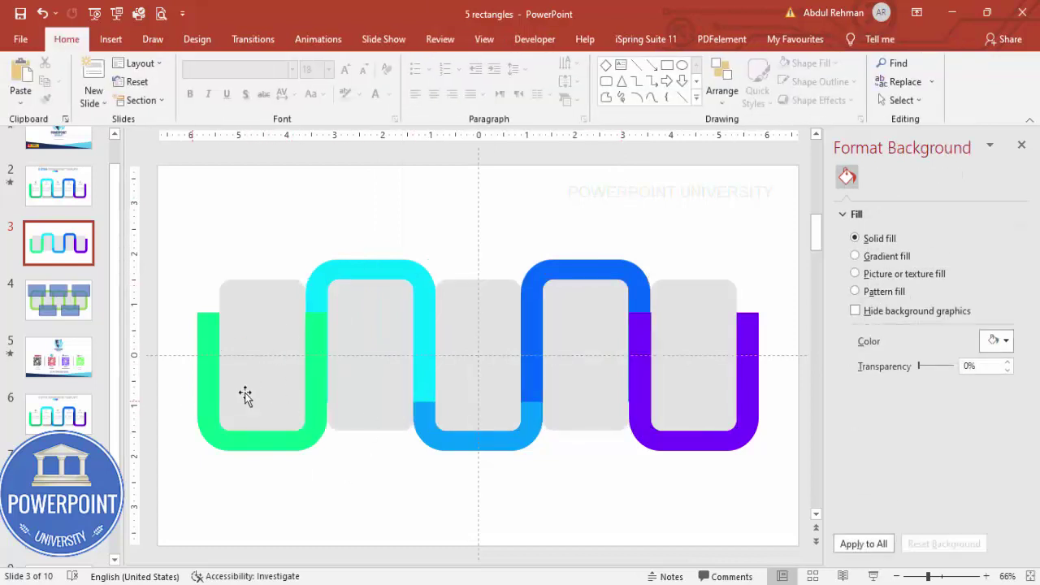
{"action": "left_click", "coordinate": [267, 372]}
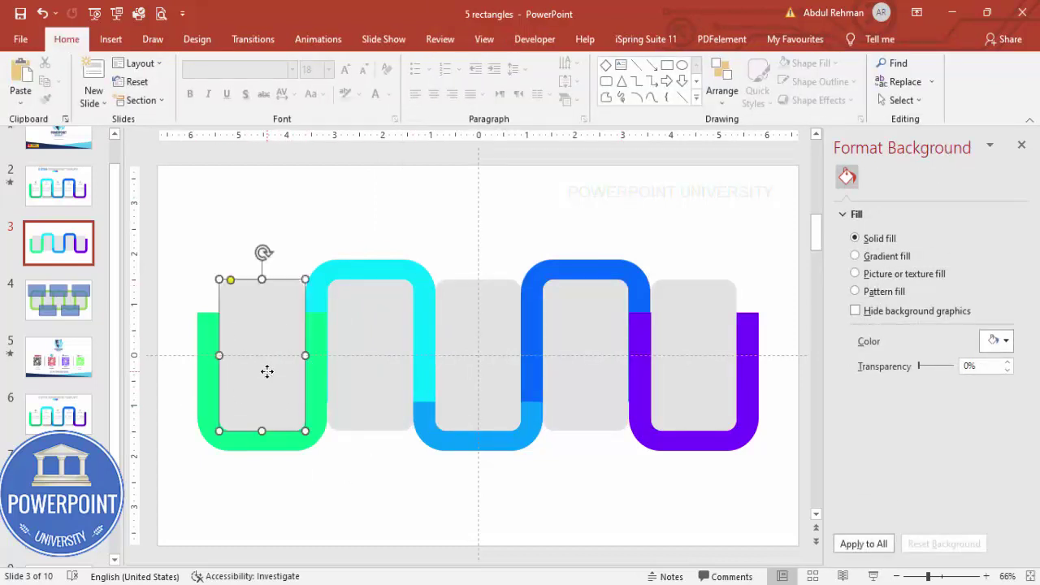
Step: Duplicate the first panel and make the copy dark grey at about 54% transparency
{"action": "left_click_drag", "start_coordinate": [302, 388], "coordinate": [325, 259]}
{"action": "left_click", "coordinate": [390, 63]}
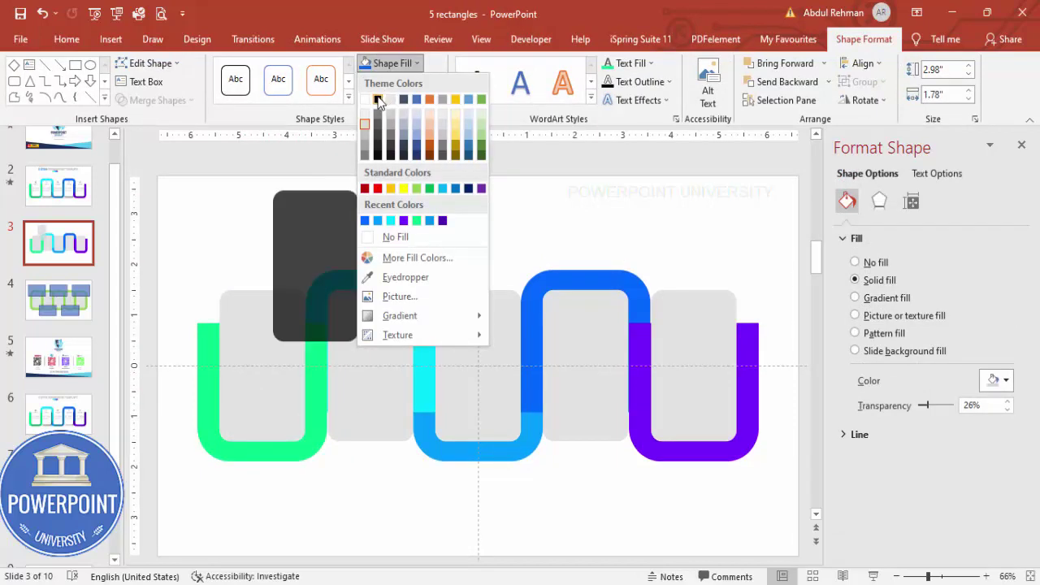
{"action": "left_click", "coordinate": [378, 100]}
{"action": "left_click_drag", "start_coordinate": [932, 415], "coordinate": [939, 408]}
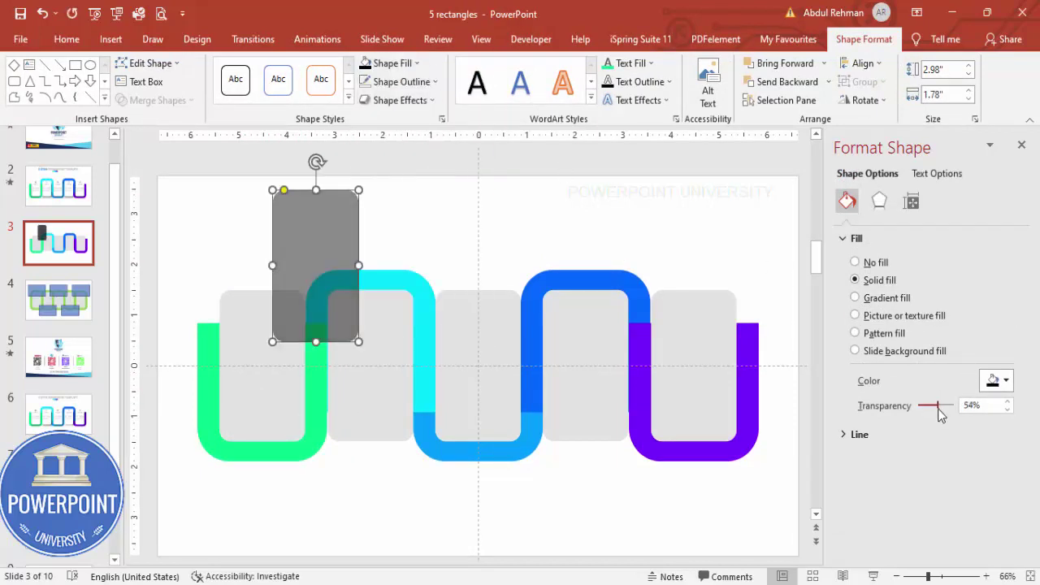
Step: Give the copy 21 pt soft edges, enlarge it to 2.44 x 3.47 in, and place it over the green section
{"action": "left_click", "coordinate": [878, 202]}
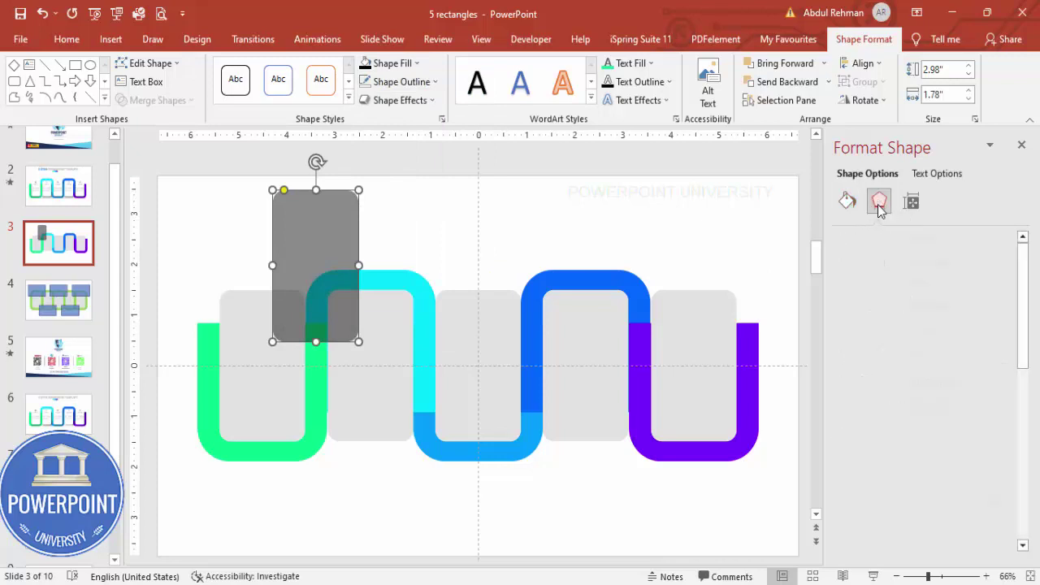
{"action": "left_click", "coordinate": [1008, 350]}
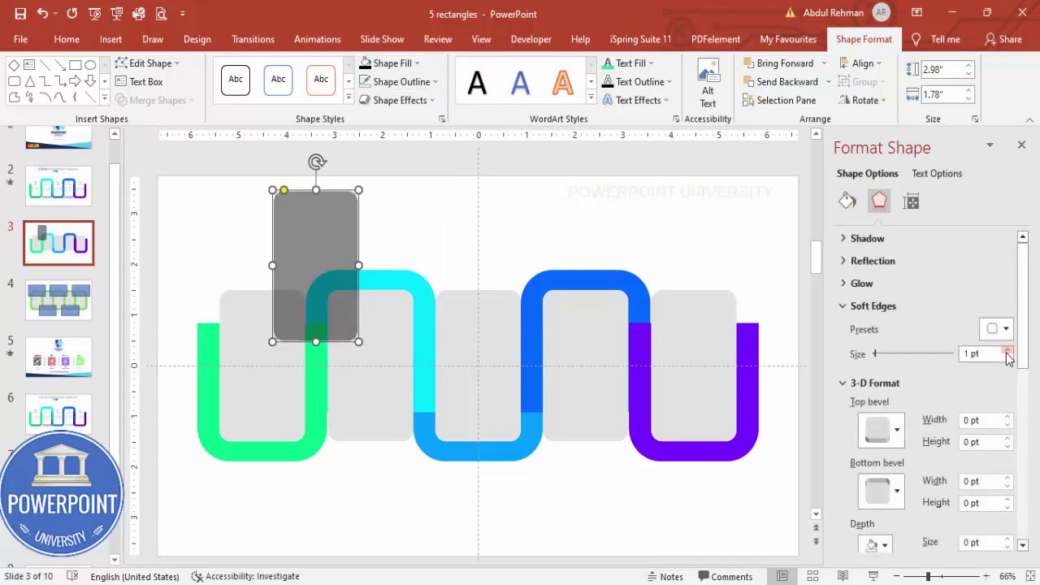
{"action": "left_click", "coordinate": [1008, 351]}
{"action": "left_click", "coordinate": [1008, 350]}
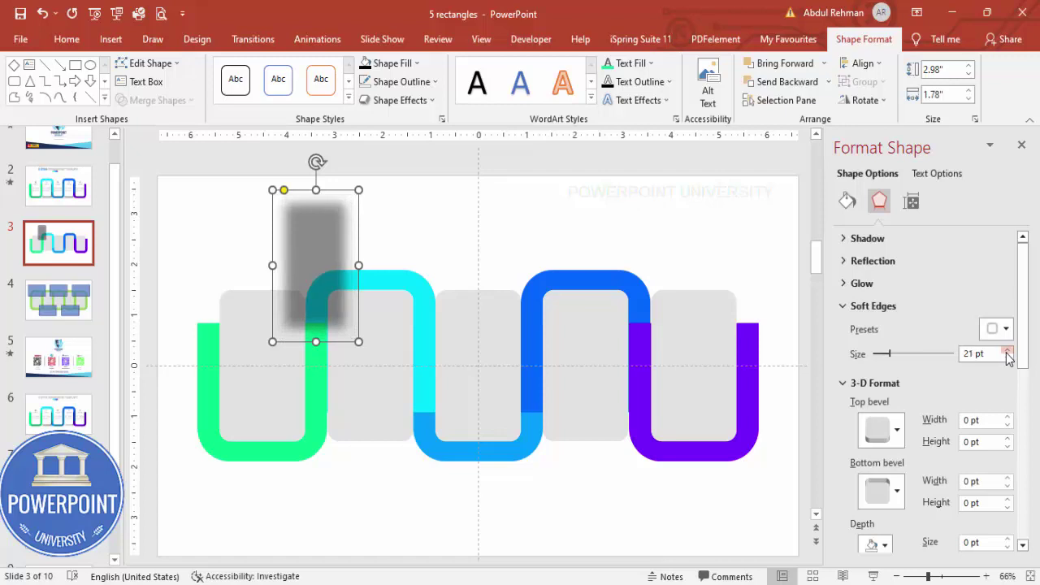
{"action": "left_click_drag", "start_coordinate": [359, 342], "coordinate": [383, 355]}
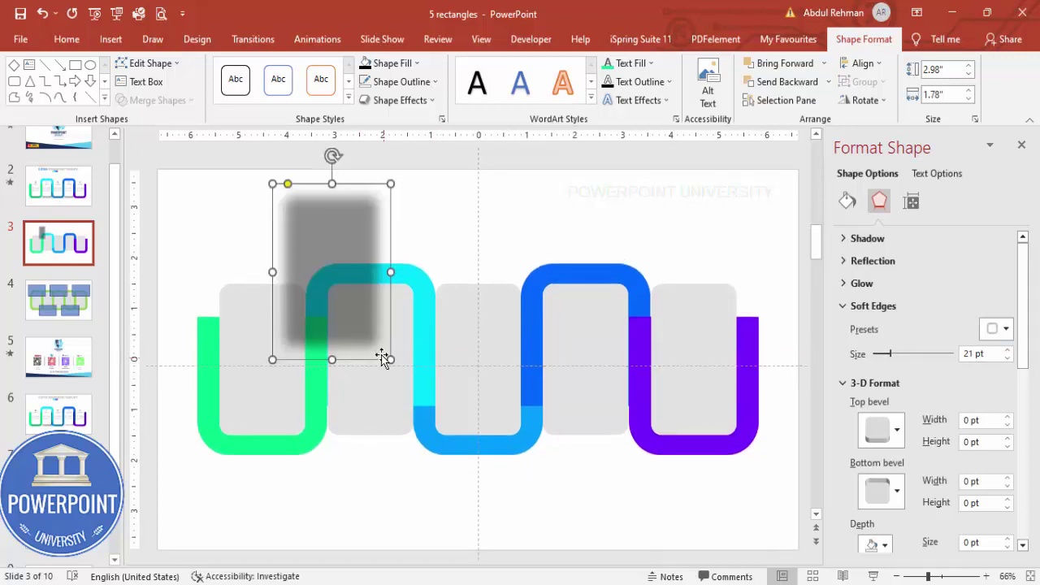
{"action": "left_click_drag", "start_coordinate": [355, 273], "coordinate": [285, 398]}
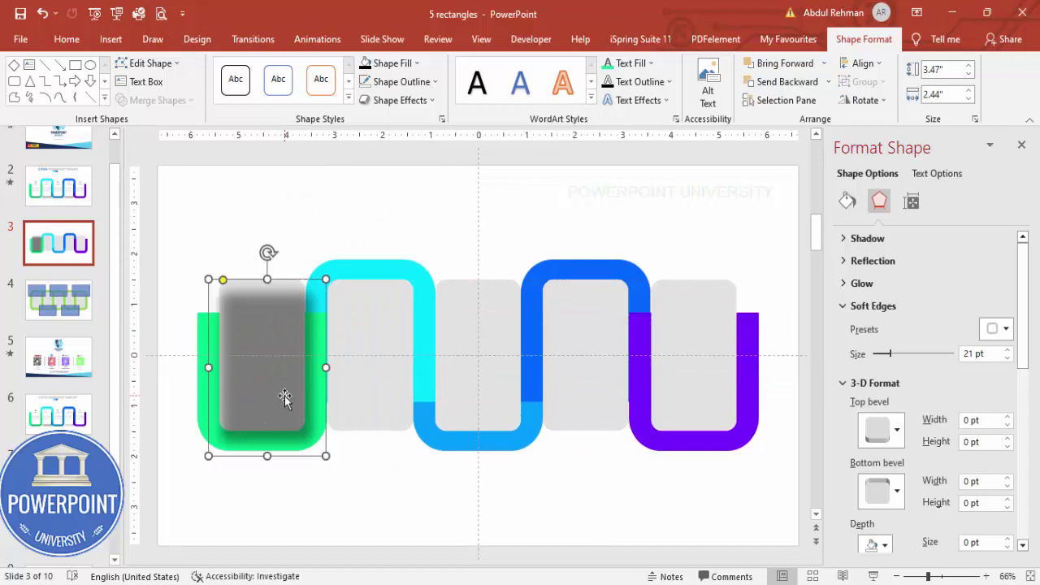
Step: Send the first shadow behind its panel, then copy it to the second panel and send it back
{"action": "left_click", "coordinate": [788, 82]}
{"action": "left_click", "coordinate": [792, 85]}
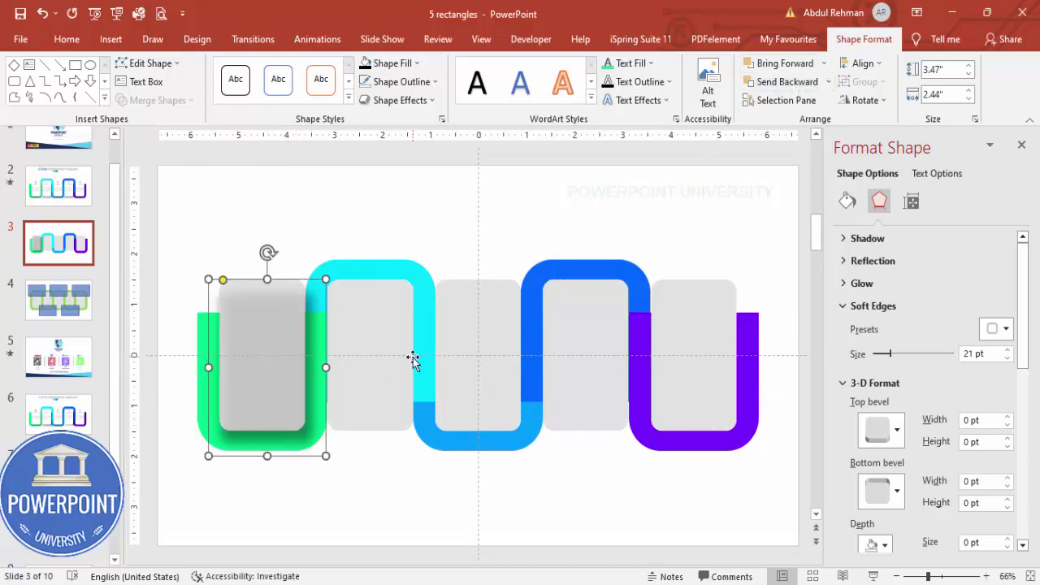
{"action": "left_click", "coordinate": [330, 415]}
{"action": "left_click_drag", "start_coordinate": [283, 421], "coordinate": [373, 406]}
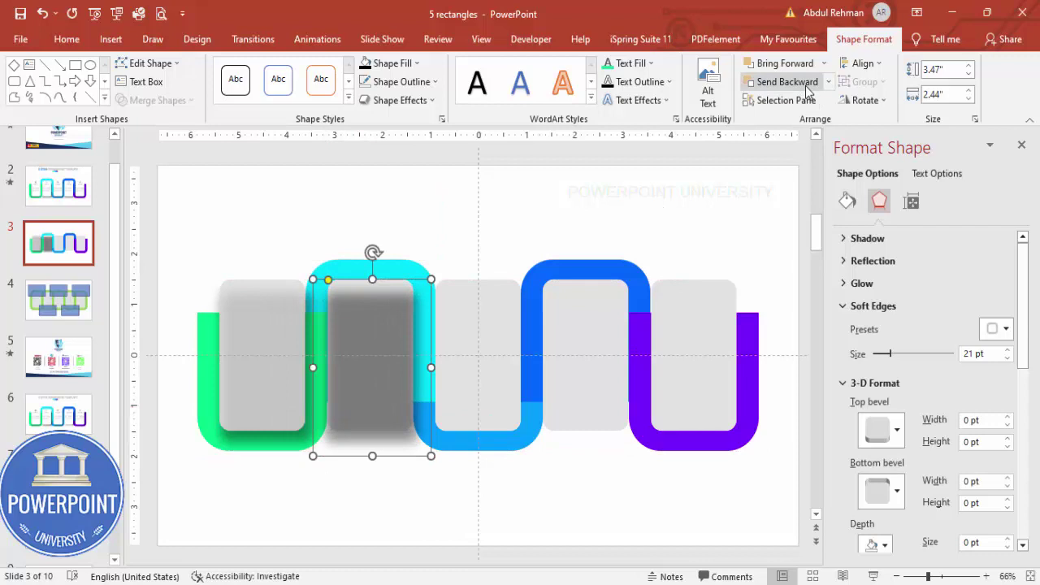
{"action": "left_click", "coordinate": [807, 89]}
{"action": "left_click", "coordinate": [807, 90]}
Step: Repeat the shadow onto the third, fourth and fifth panels, aligning each and sending it backward
{"action": "key", "text": "Tab"}
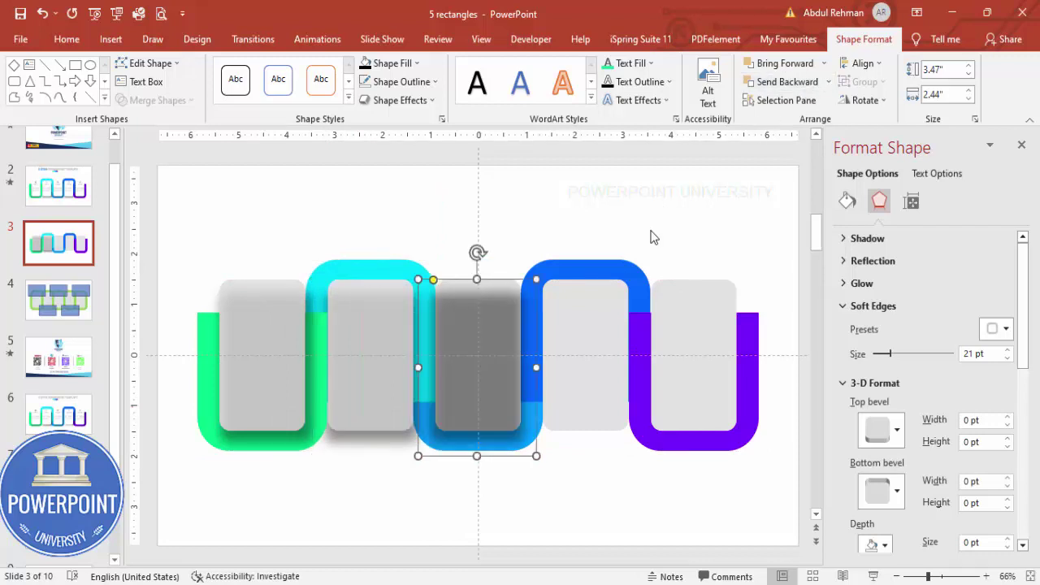
{"action": "key", "text": "Right"}
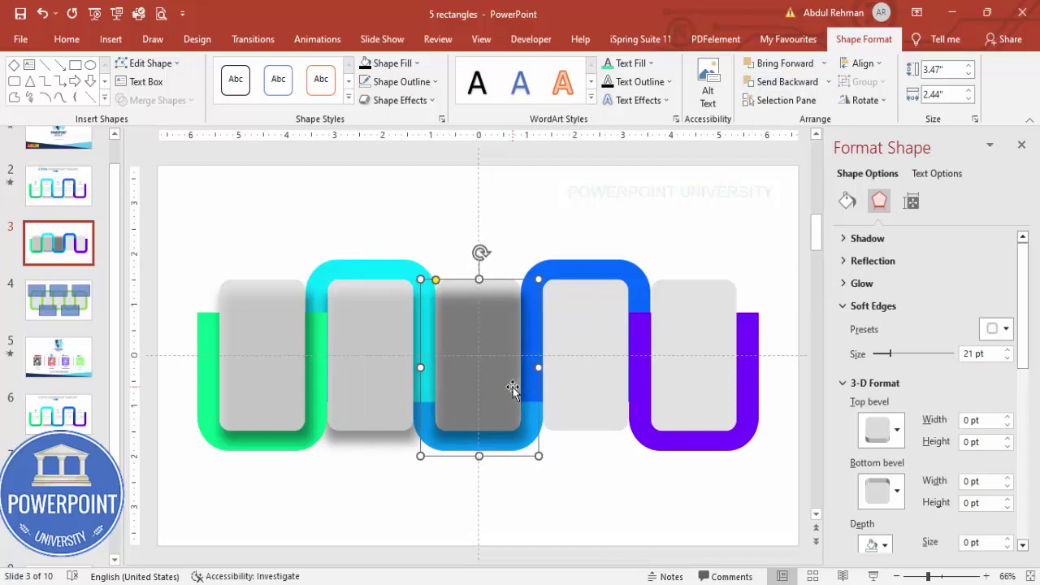
{"action": "left_click", "coordinate": [786, 83]}
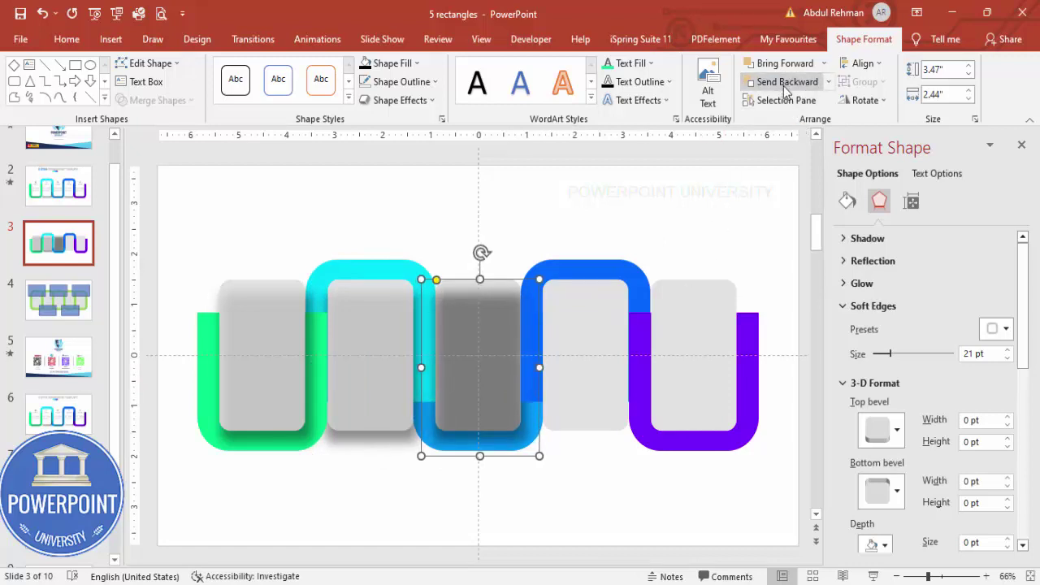
{"action": "left_click", "coordinate": [786, 82]}
{"action": "left_click", "coordinate": [786, 82]}
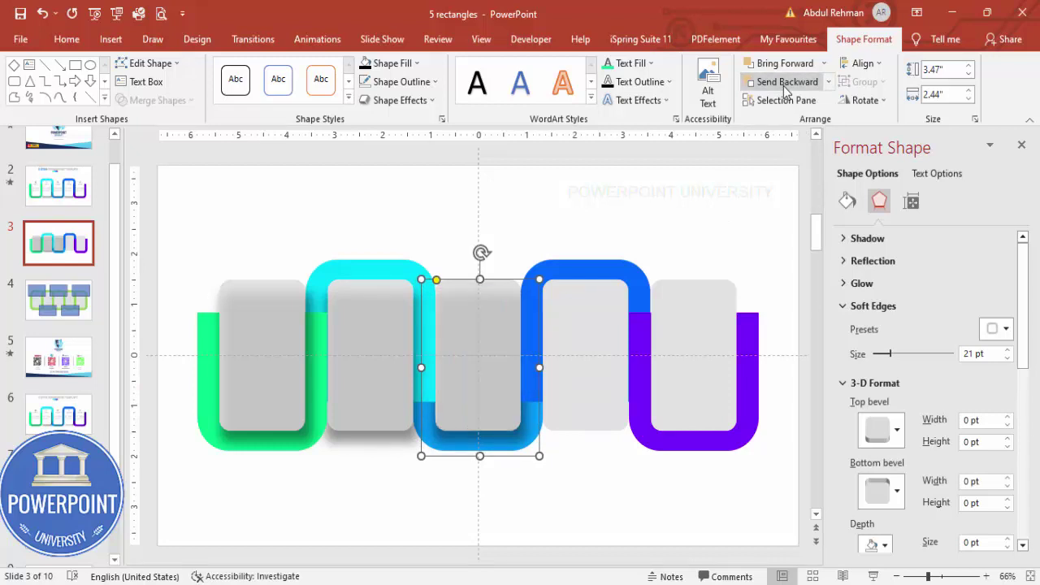
{"action": "key", "text": "Tab"}
{"action": "key", "text": "Right"}
{"action": "left_click", "coordinate": [813, 89]}
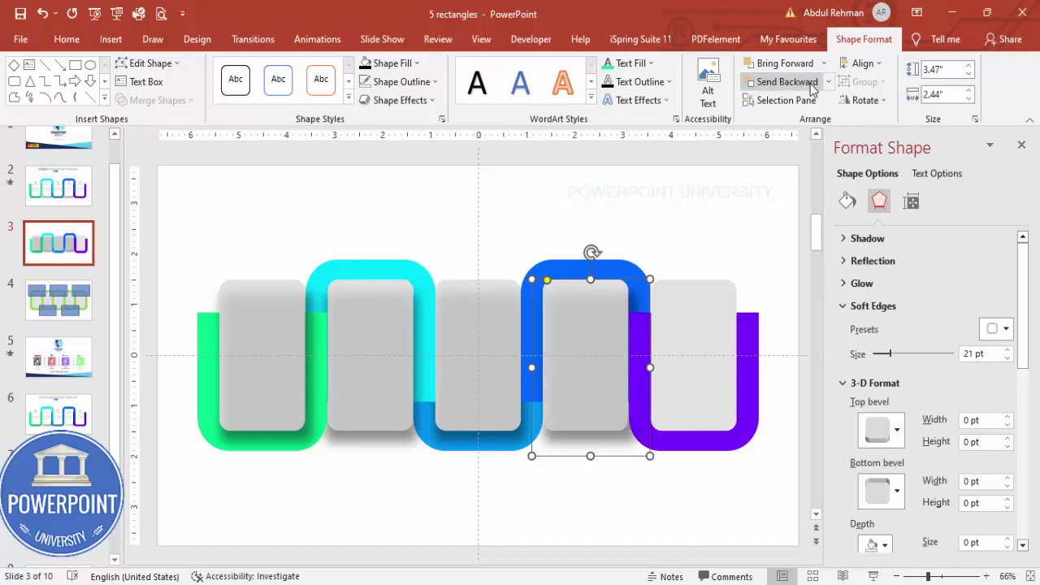
{"action": "key", "text": "Tab"}
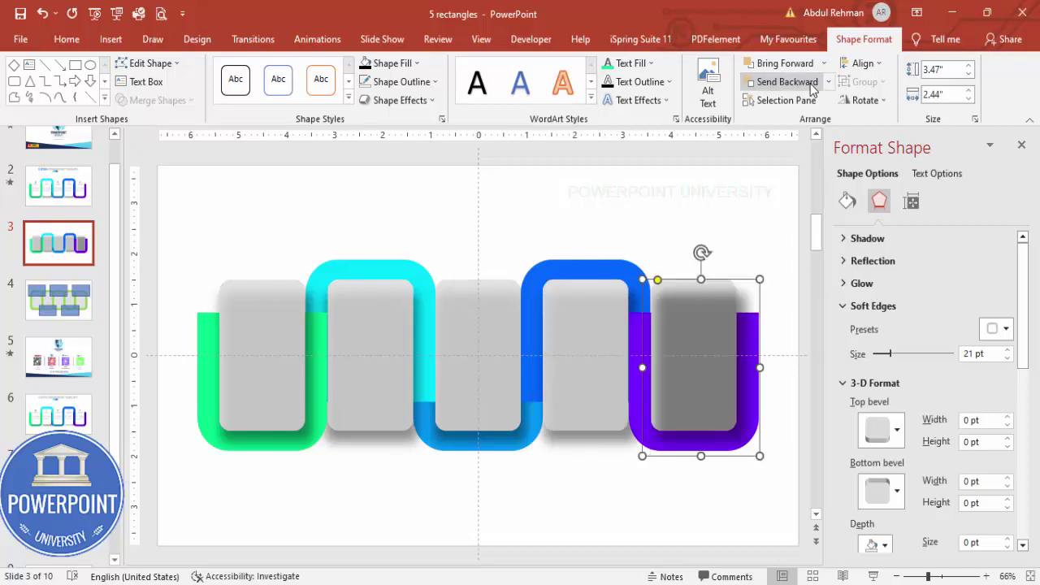
{"action": "left_click", "coordinate": [809, 86]}
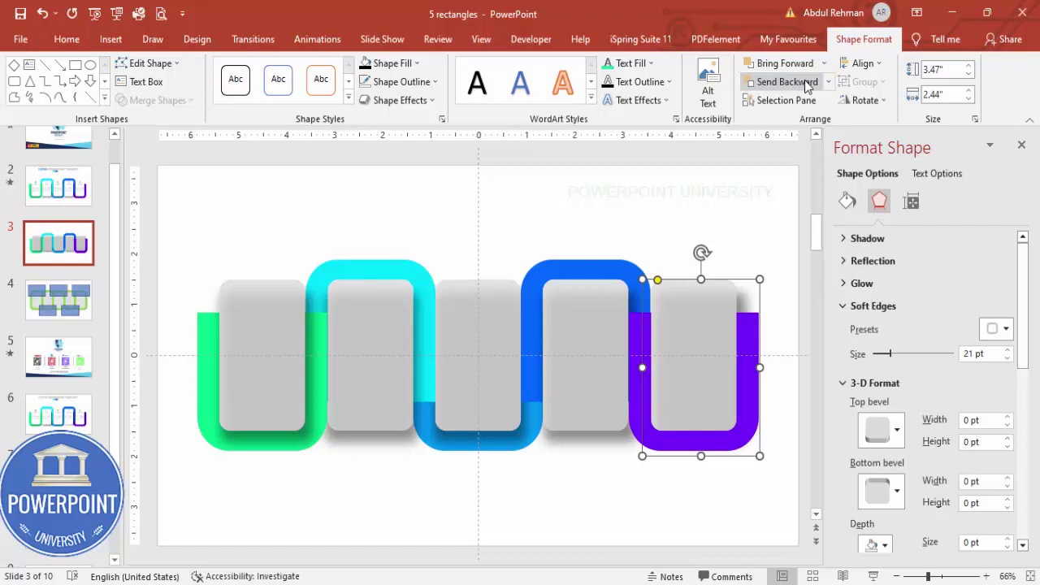
Step: Fill all five panels solid white at 0% transparency and turn off the slide guides
{"action": "left_click", "coordinate": [441, 224]}
{"action": "left_click", "coordinate": [246, 300]}
{"action": "left_click", "coordinate": [355, 300], "text": "shift"}
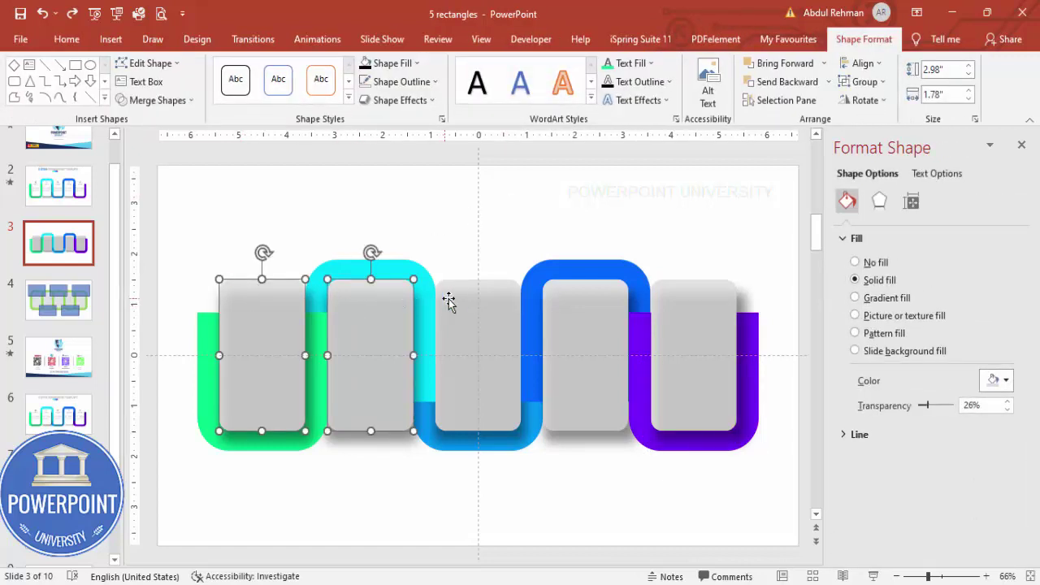
{"action": "left_click", "coordinate": [450, 301], "text": "shift"}
{"action": "left_click", "coordinate": [566, 302], "text": "shift"}
{"action": "left_click", "coordinate": [693, 306], "text": "shift"}
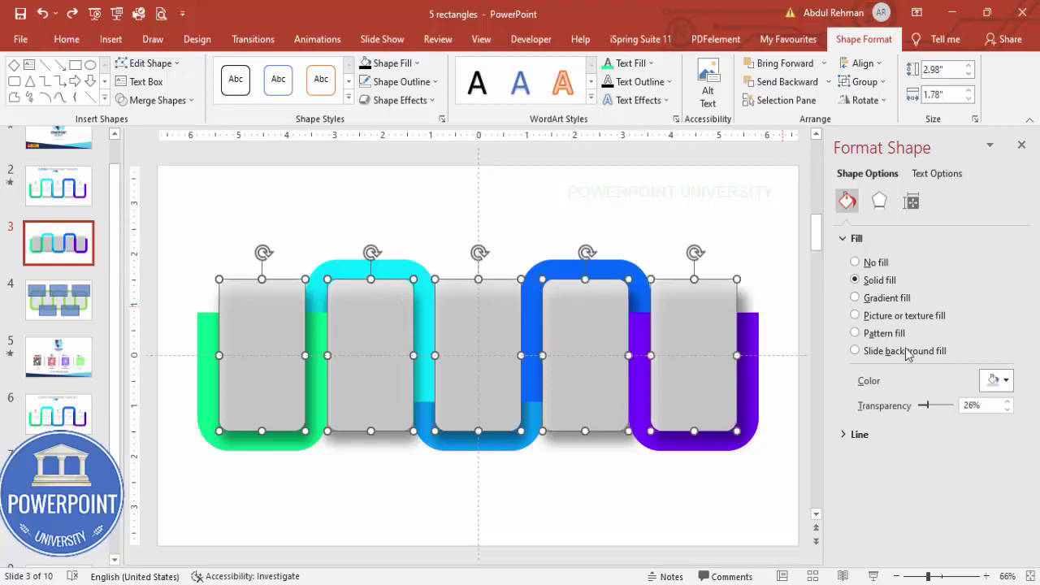
{"action": "left_click", "coordinate": [994, 382]}
{"action": "left_click", "coordinate": [914, 419]}
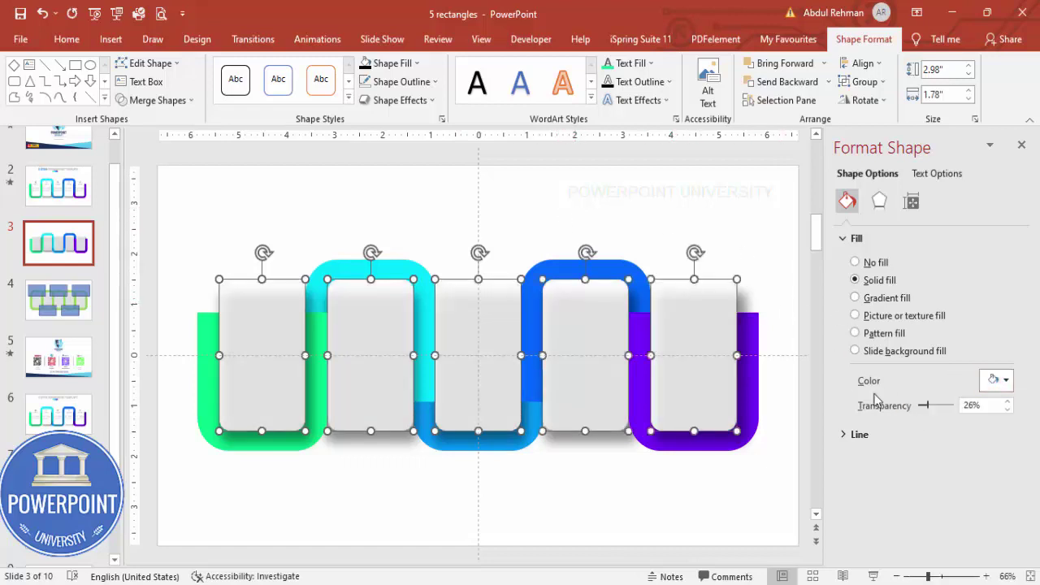
{"action": "left_click_drag", "start_coordinate": [927, 410], "coordinate": [919, 407]}
{"action": "left_click", "coordinate": [557, 246]}
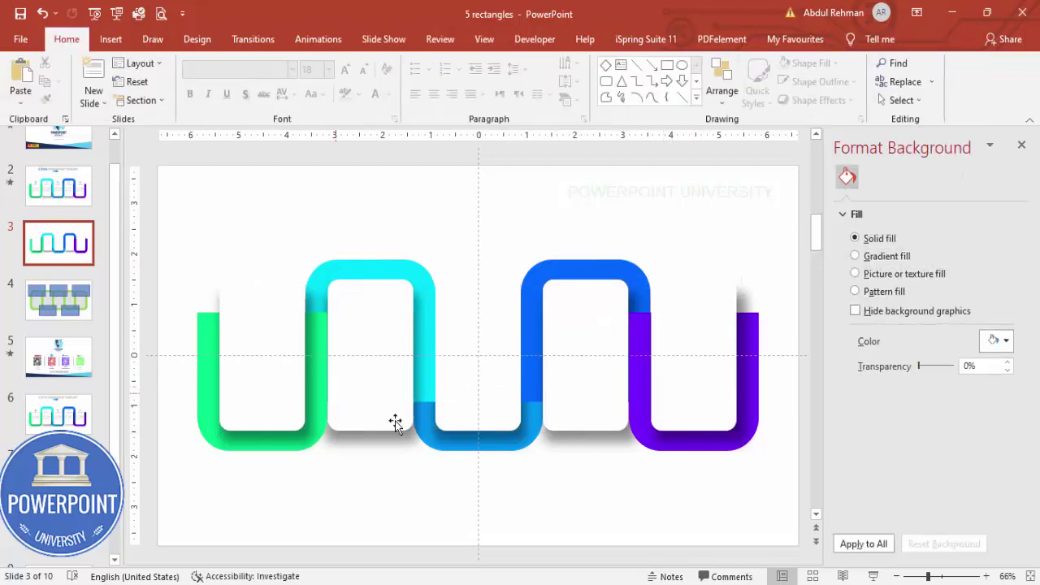
{"action": "left_click", "coordinate": [483, 38]}
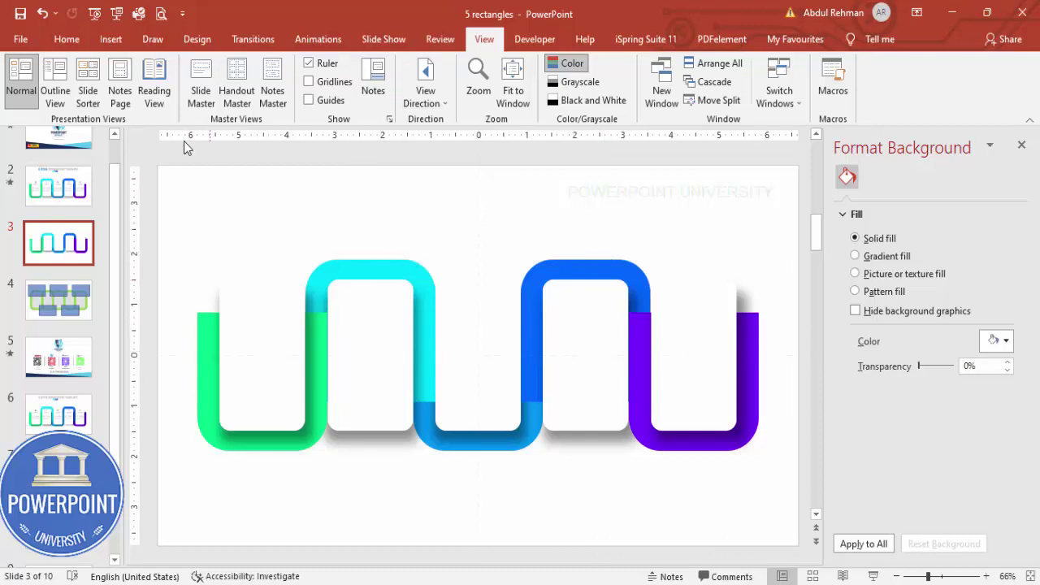
Step: Insert target, presentation chart, head-with-gears, lightbulb and crosshair icons from the Icons library
{"action": "left_click", "coordinate": [110, 39]}
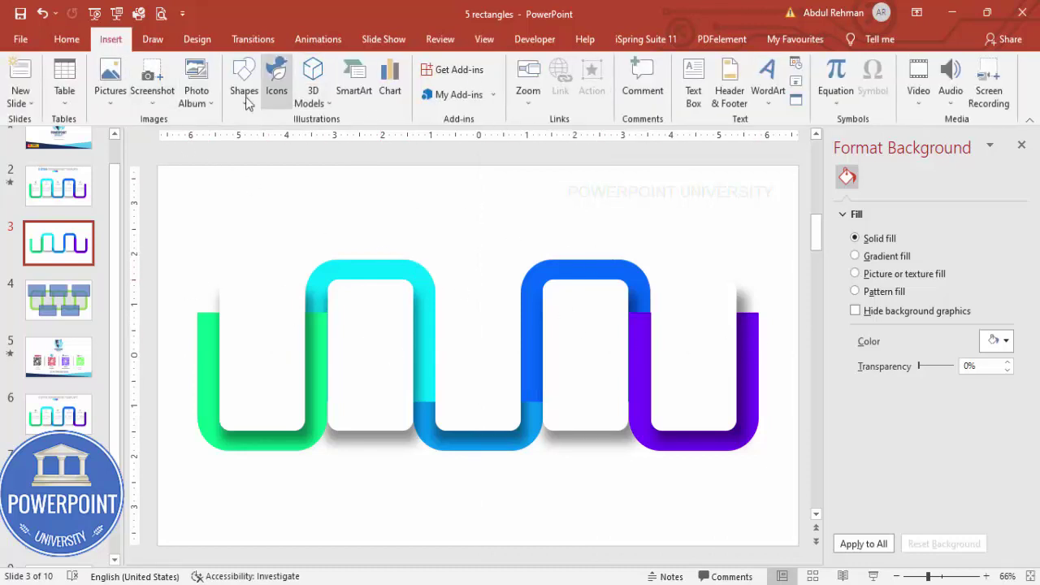
{"action": "left_click", "coordinate": [276, 77]}
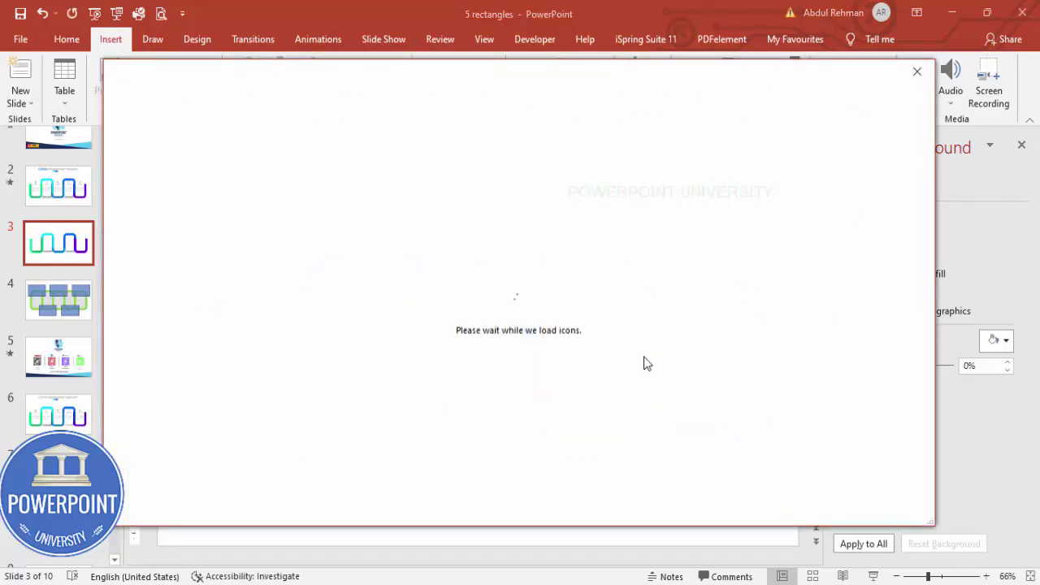
{"action": "left_click", "coordinate": [836, 427]}
{"action": "left_click", "coordinate": [586, 427]}
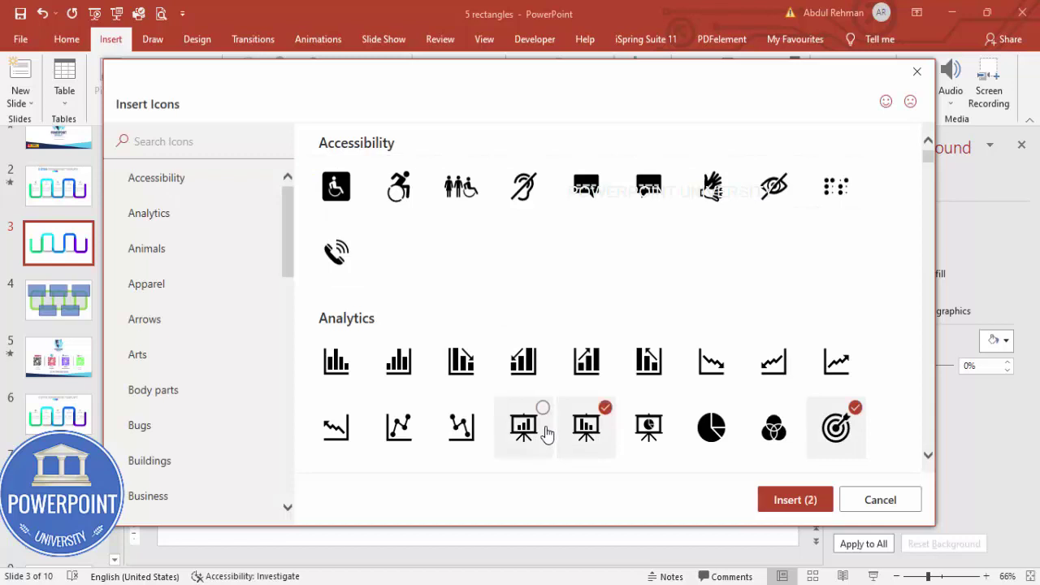
{"action": "scroll", "coordinate": [546, 435], "scroll_direction": "down", "scroll_amount": 3}
{"action": "left_click", "coordinate": [717, 351]}
{"action": "left_click", "coordinate": [774, 351]}
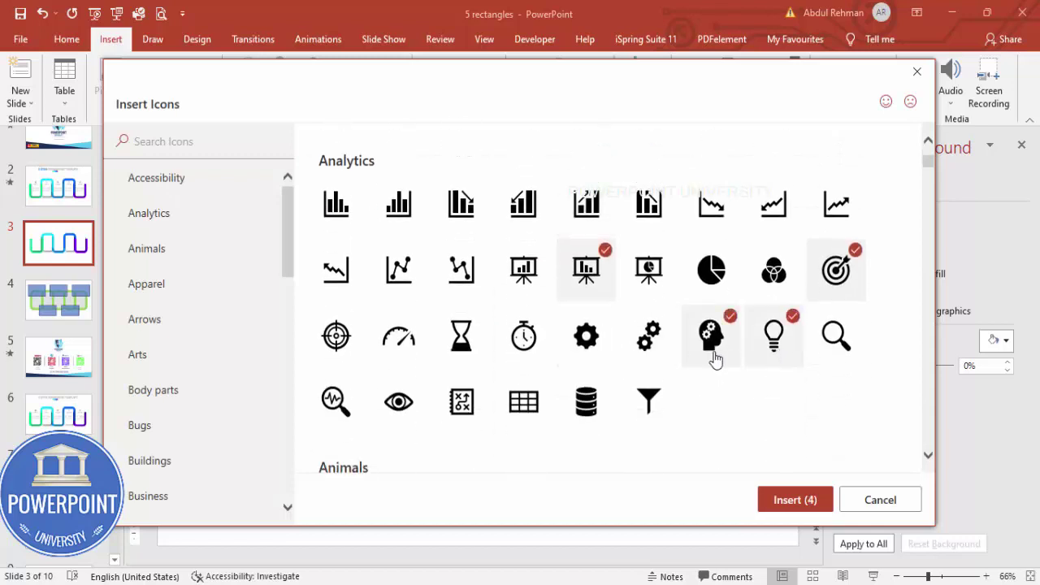
{"action": "left_click", "coordinate": [338, 346]}
{"action": "left_click", "coordinate": [788, 503]}
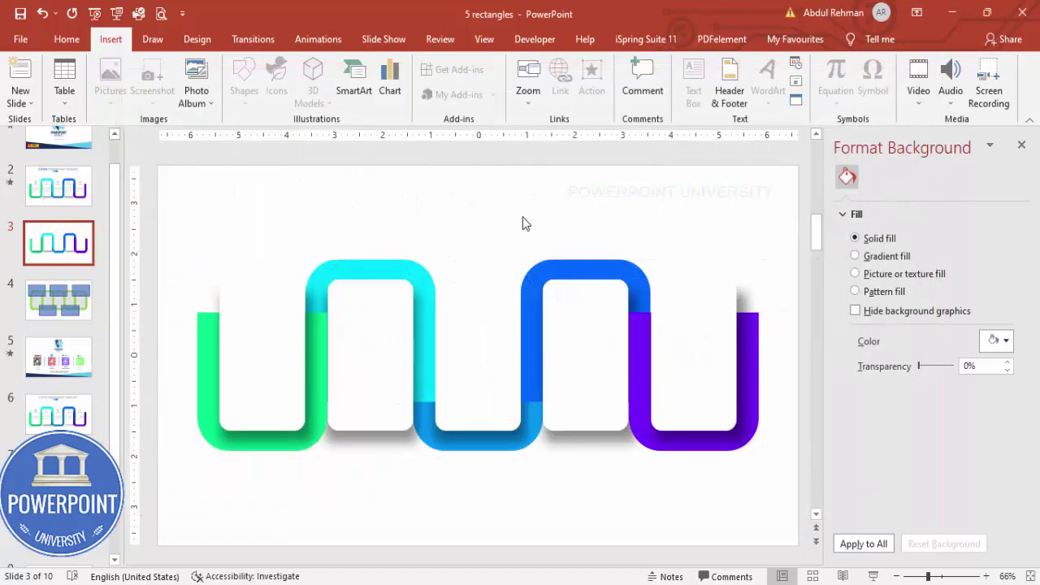
Step: Resize the icons to 0.5 inch square and fill them grey
{"action": "left_click_drag", "start_coordinate": [488, 357], "coordinate": [484, 208]}
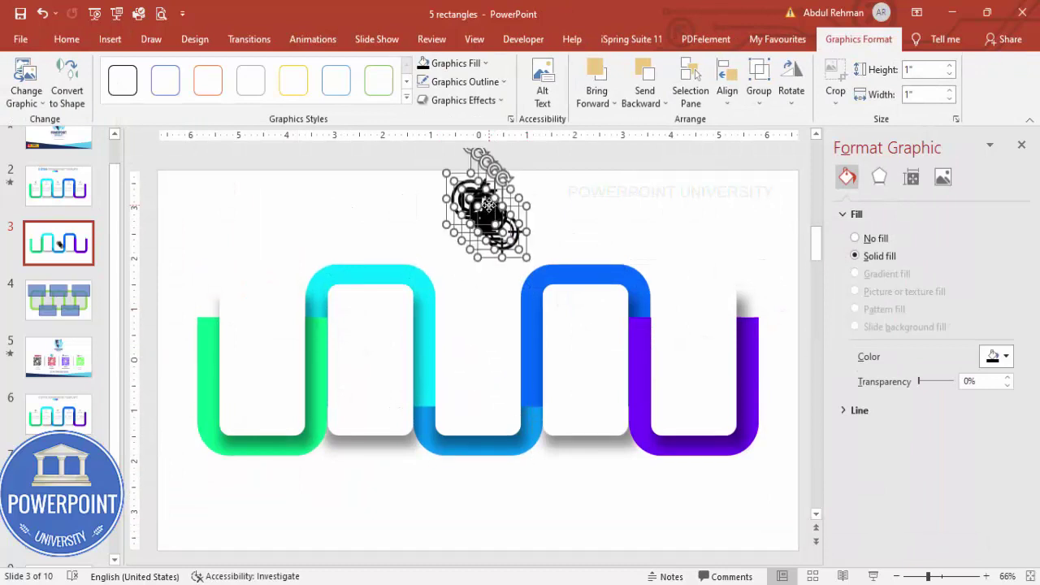
{"action": "left_click", "coordinate": [922, 71]}
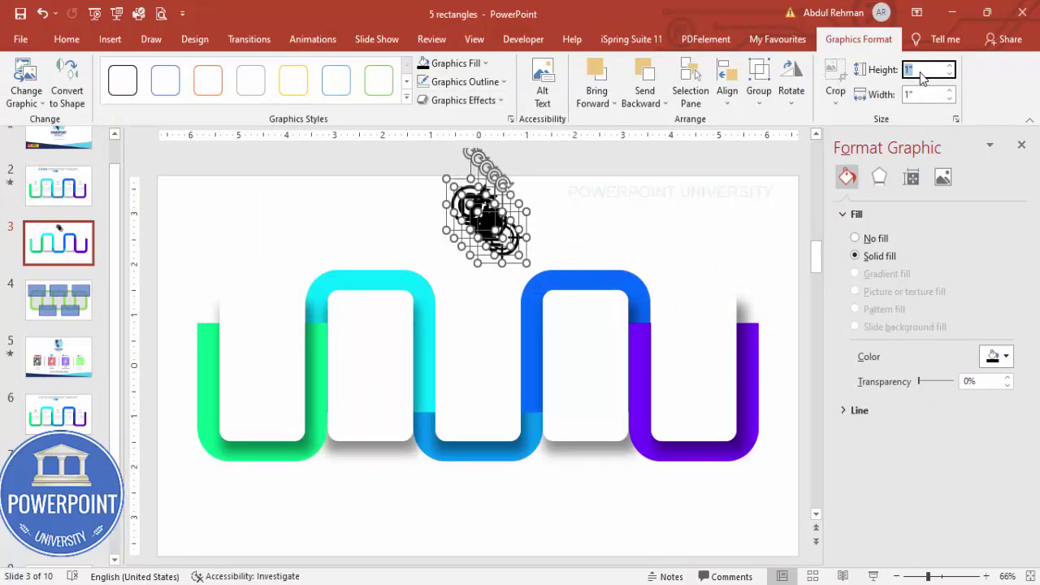
{"action": "type", "text": ".5"}
{"action": "key", "text": "Return"}
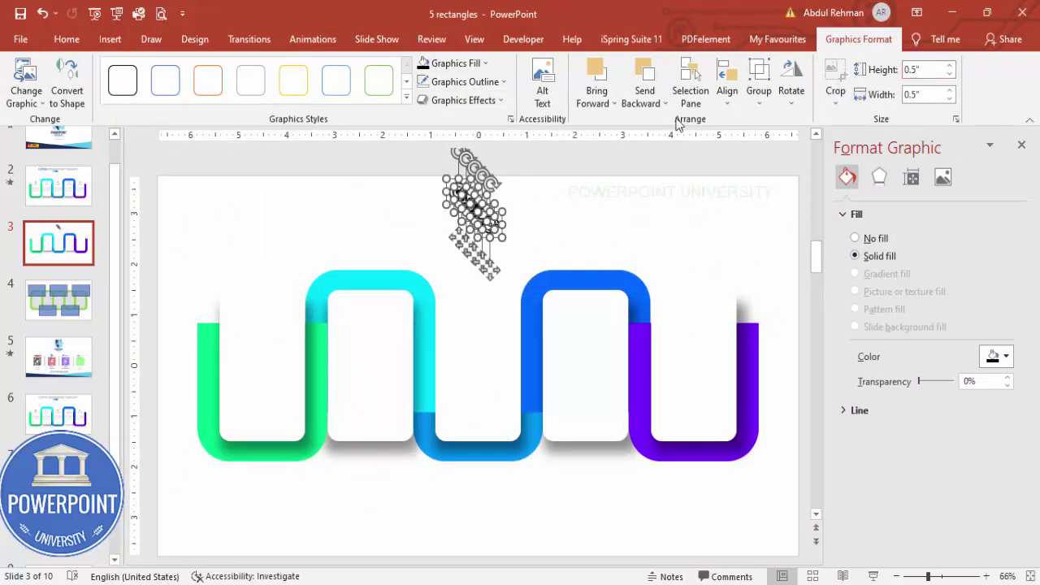
{"action": "left_click", "coordinate": [428, 65]}
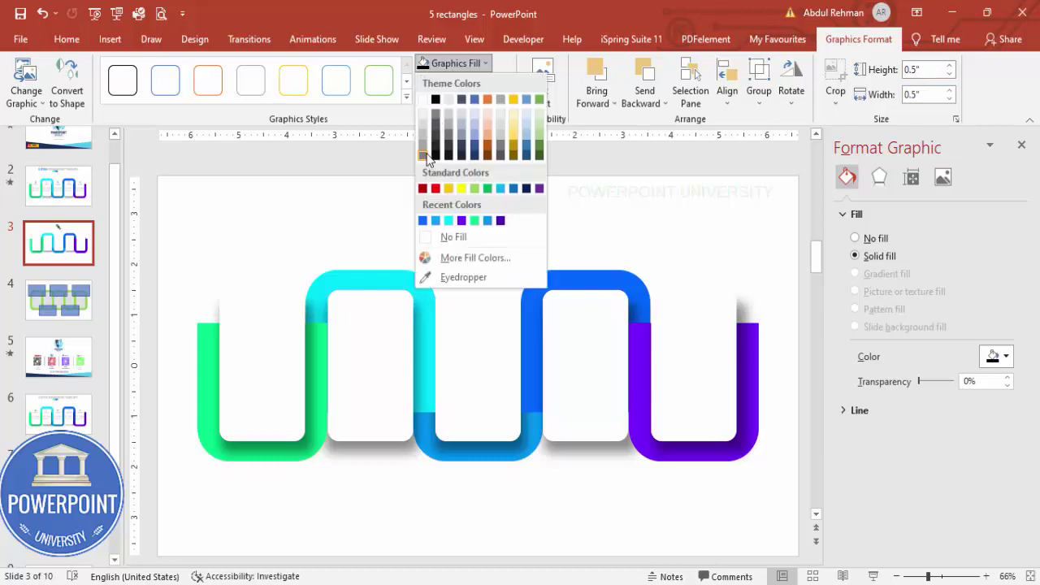
{"action": "left_click", "coordinate": [426, 157]}
Step: Drag each icon to the top of its own white card
{"action": "left_click", "coordinate": [516, 222]}
{"action": "left_click", "coordinate": [472, 195]}
{"action": "left_click_drag", "start_coordinate": [472, 195], "coordinate": [371, 297]}
{"action": "left_click_drag", "start_coordinate": [482, 209], "coordinate": [480, 294]}
{"action": "left_click_drag", "start_coordinate": [460, 185], "coordinate": [695, 293]}
{"action": "left_click", "coordinate": [338, 180]}
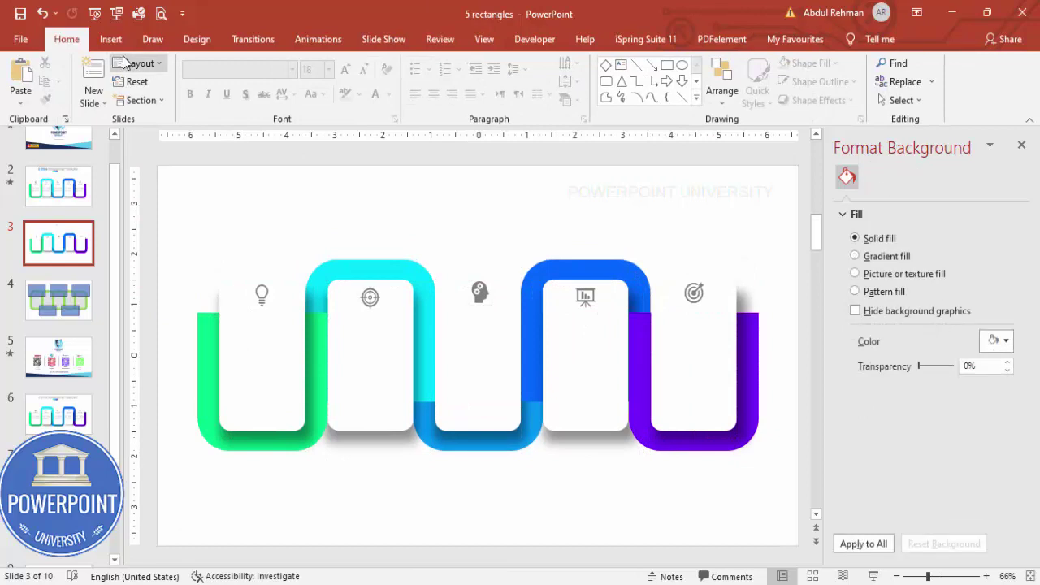
Step: Draw a text box above the cards containing the label STEP 01
{"action": "left_click", "coordinate": [111, 39]}
{"action": "left_click", "coordinate": [692, 91]}
{"action": "left_click_drag", "start_coordinate": [337, 205], "coordinate": [416, 229]}
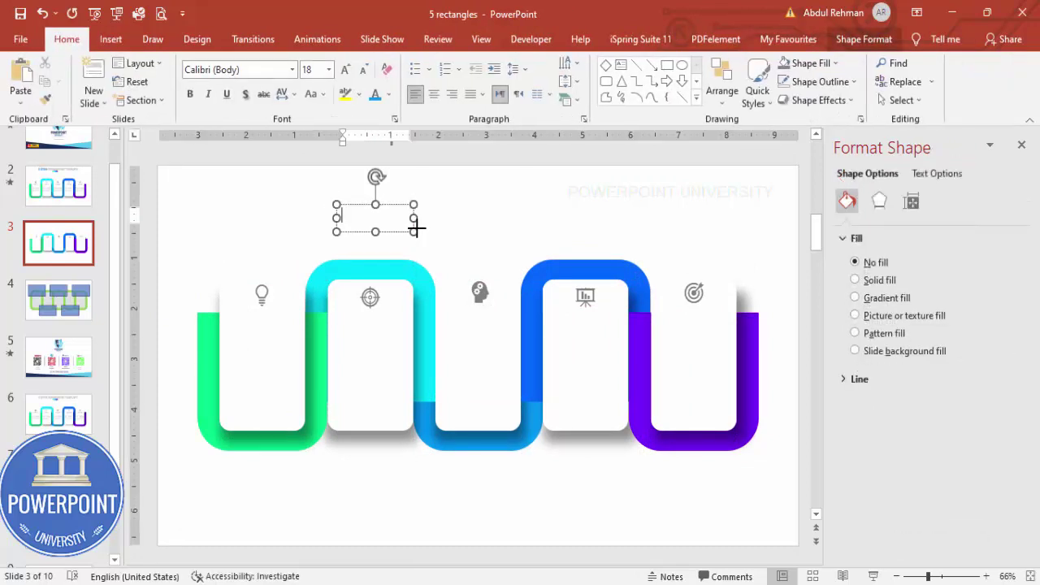
{"action": "type", "text": "STEP 01"}
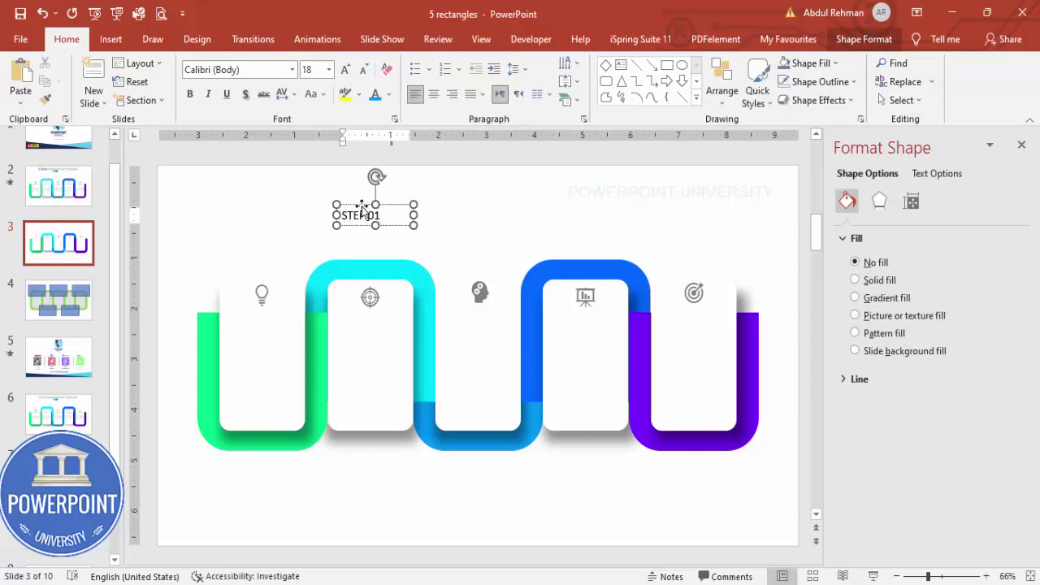
{"action": "key", "text": "Escape"}
Step: Format the STEP 01 label as centred green Open Sans Extrabold and position it under the bulb icon
{"action": "left_click", "coordinate": [246, 71]}
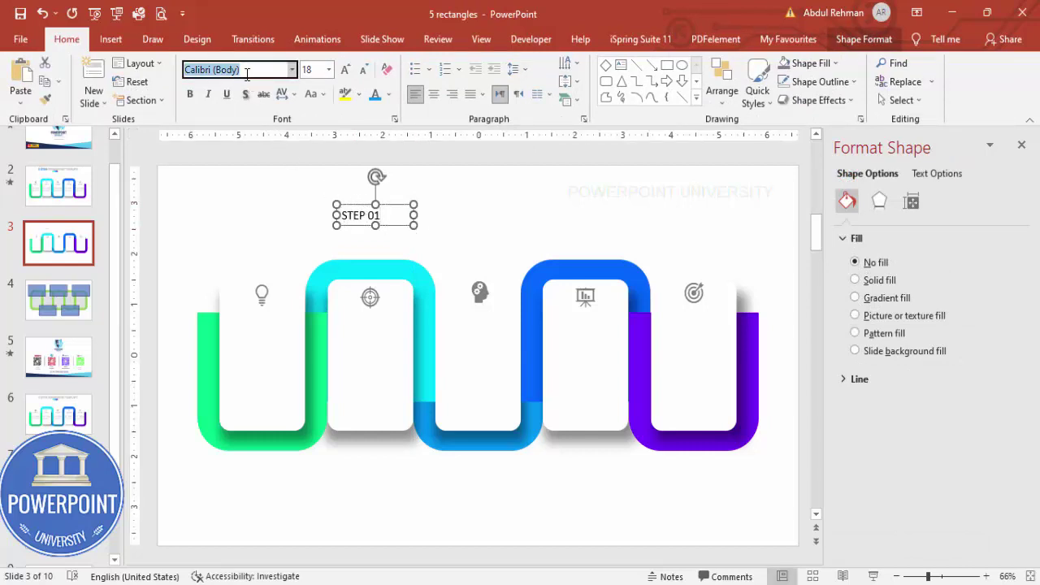
{"action": "type", "text": "Open Sans Extrabold"}
{"action": "key", "text": "Return"}
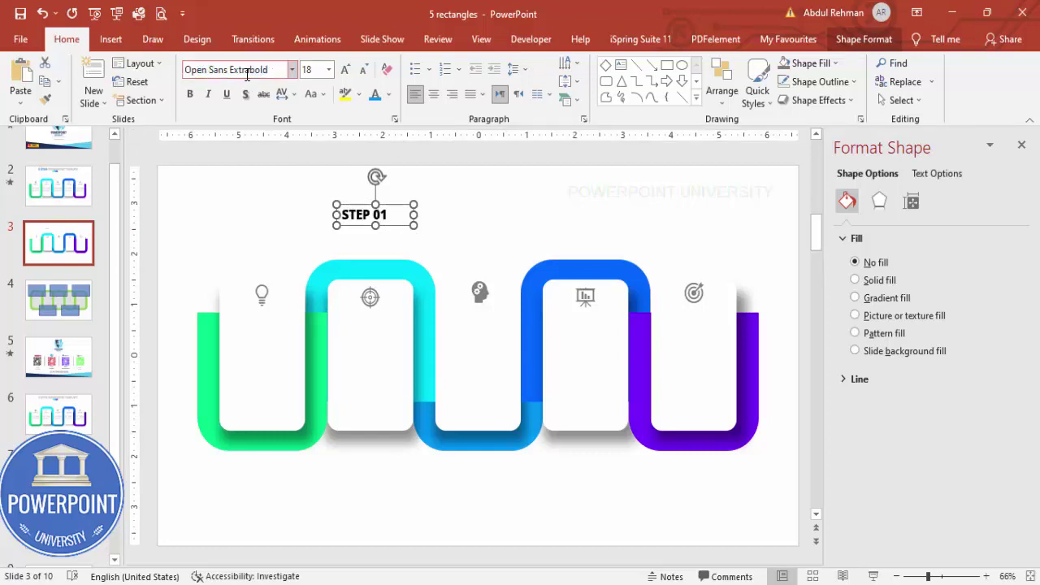
{"action": "left_click", "coordinate": [433, 94]}
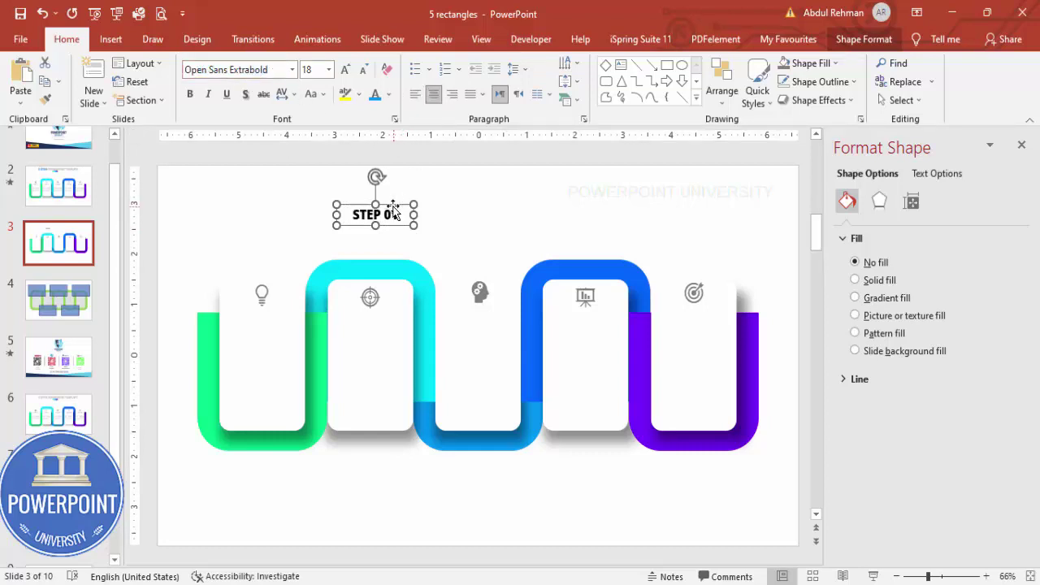
{"action": "left_click", "coordinate": [389, 95]}
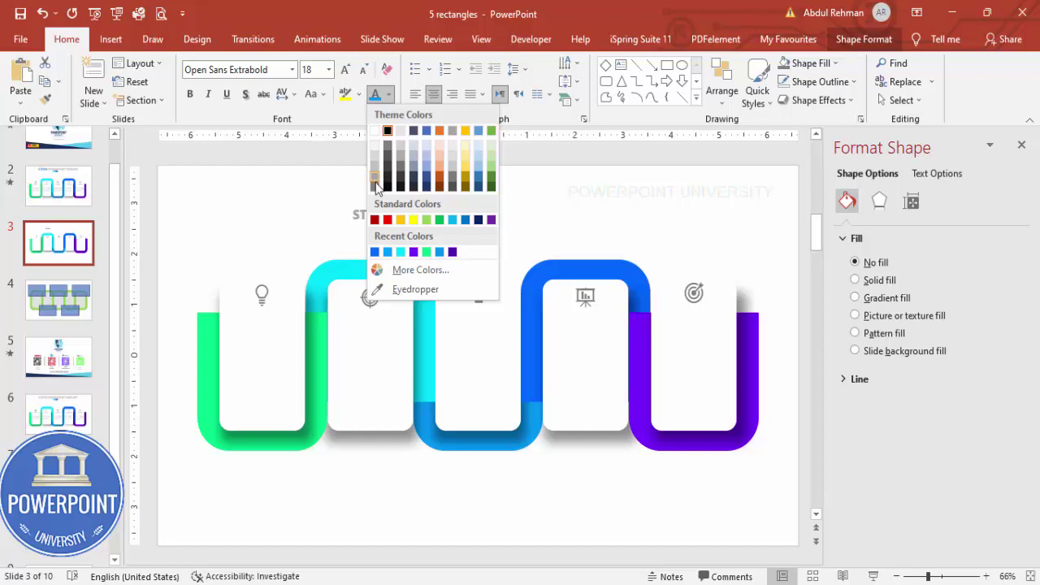
{"action": "left_click", "coordinate": [388, 252]}
{"action": "left_click_drag", "start_coordinate": [398, 208], "coordinate": [281, 309]}
{"action": "left_click", "coordinate": [388, 96]}
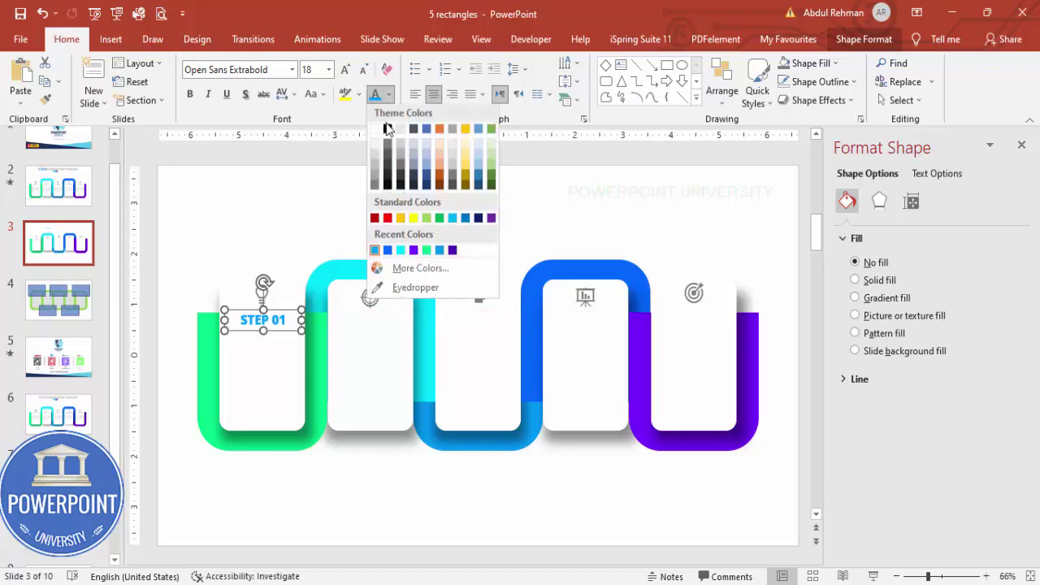
{"action": "left_click", "coordinate": [427, 252]}
{"action": "left_click_drag", "start_coordinate": [286, 310], "coordinate": [716, 316]}
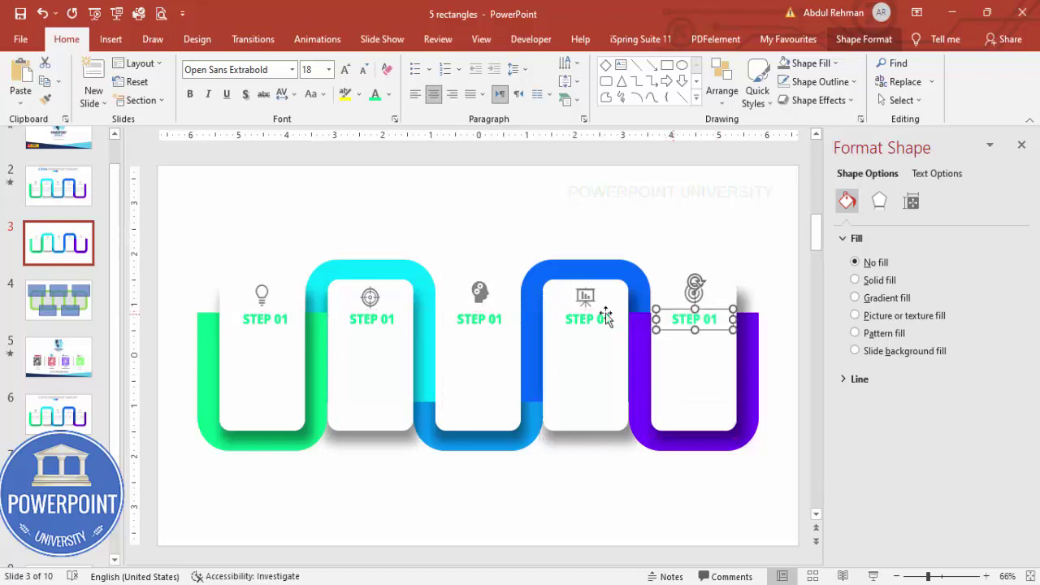
Step: Renumber the copied labels in cards two to five as STEP 02, 03, 04 and 05
{"action": "left_click", "coordinate": [398, 322]}
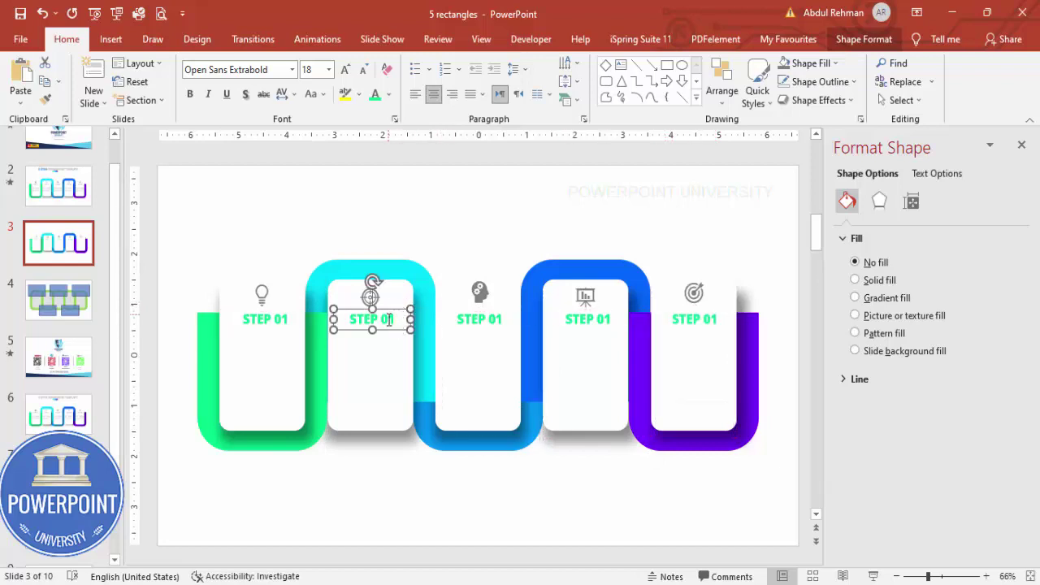
{"action": "double_click", "coordinate": [390, 319]}
{"action": "type", "text": "02"}
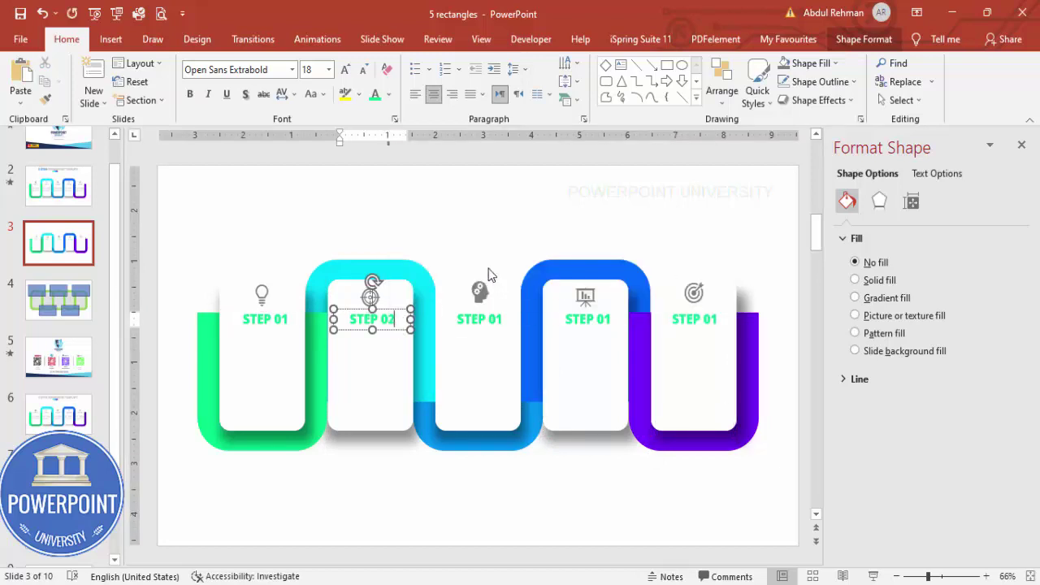
{"action": "left_click", "coordinate": [502, 318]}
{"action": "key", "text": "BackSpace"}
{"action": "type", "text": "3"}
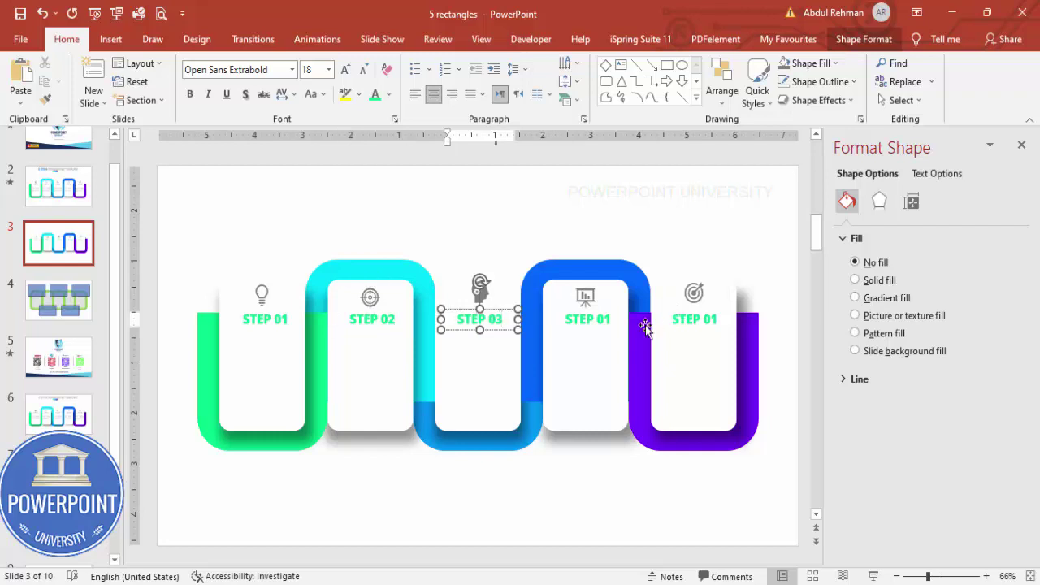
{"action": "left_click", "coordinate": [610, 323]}
{"action": "key", "text": "BackSpace"}
{"action": "type", "text": "4"}
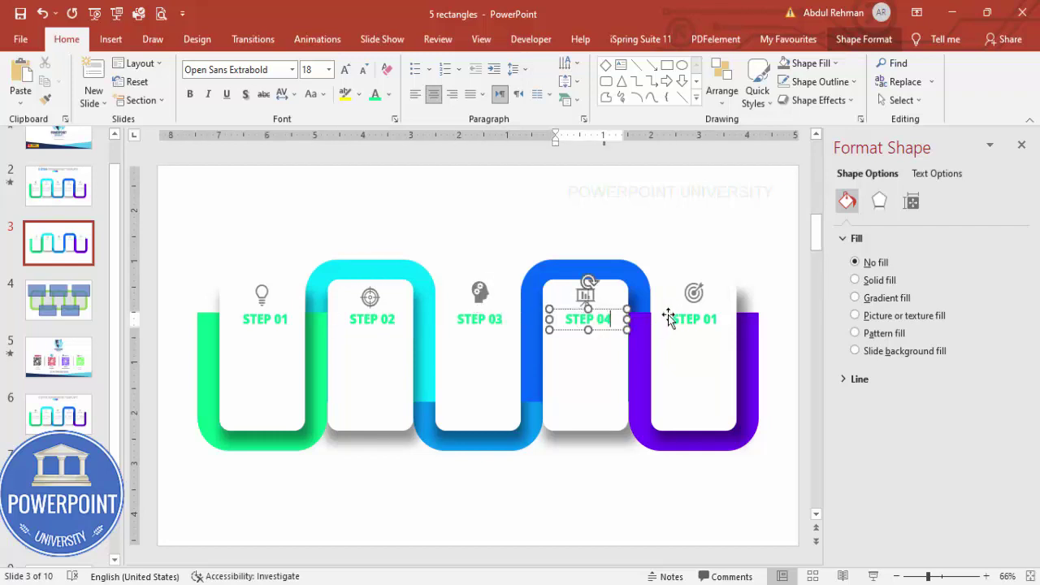
{"action": "left_click", "coordinate": [713, 323]}
{"action": "key", "text": "Delete"}
{"action": "type", "text": "5"}
{"action": "left_click", "coordinate": [634, 240]}
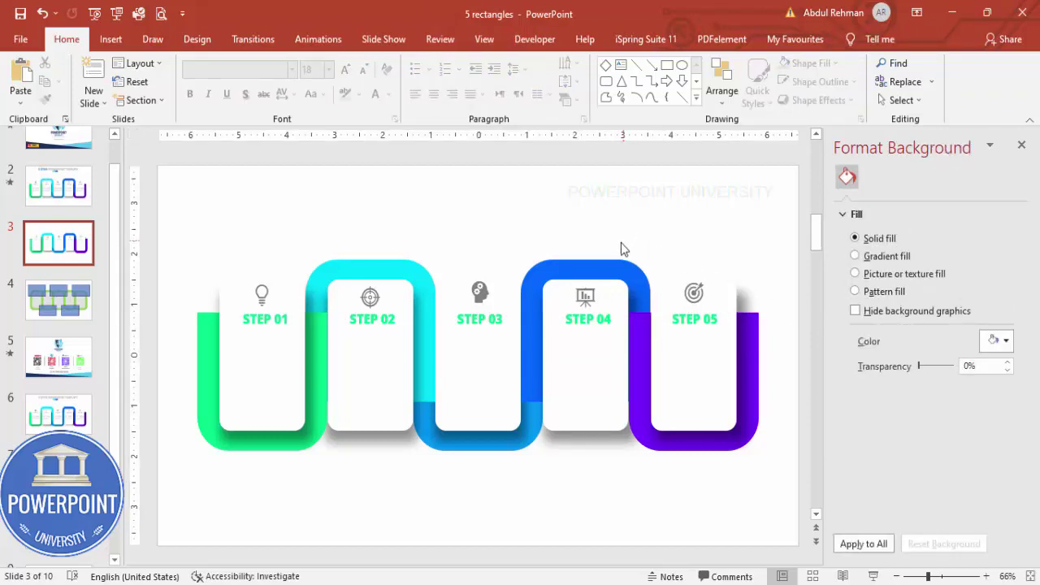
Step: Select the STEP 01–05 labels together and set their font colour to dark grey
{"action": "left_click", "coordinate": [280, 319]}
{"action": "left_click", "coordinate": [373, 318], "text": "shift"}
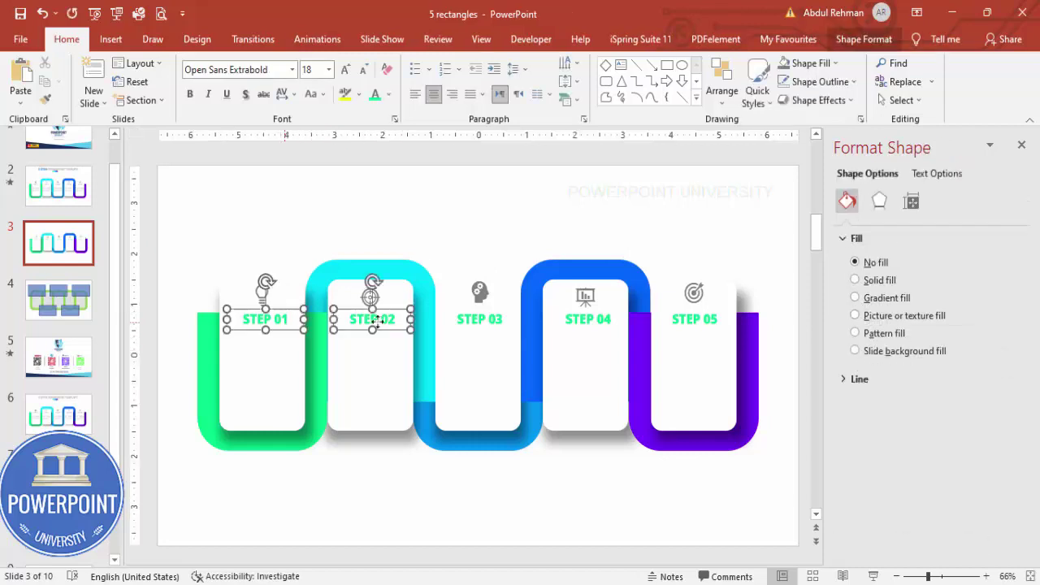
{"action": "left_click", "coordinate": [480, 319], "text": "shift"}
{"action": "left_click", "coordinate": [588, 319], "text": "shift"}
{"action": "left_click", "coordinate": [676, 323], "text": "shift"}
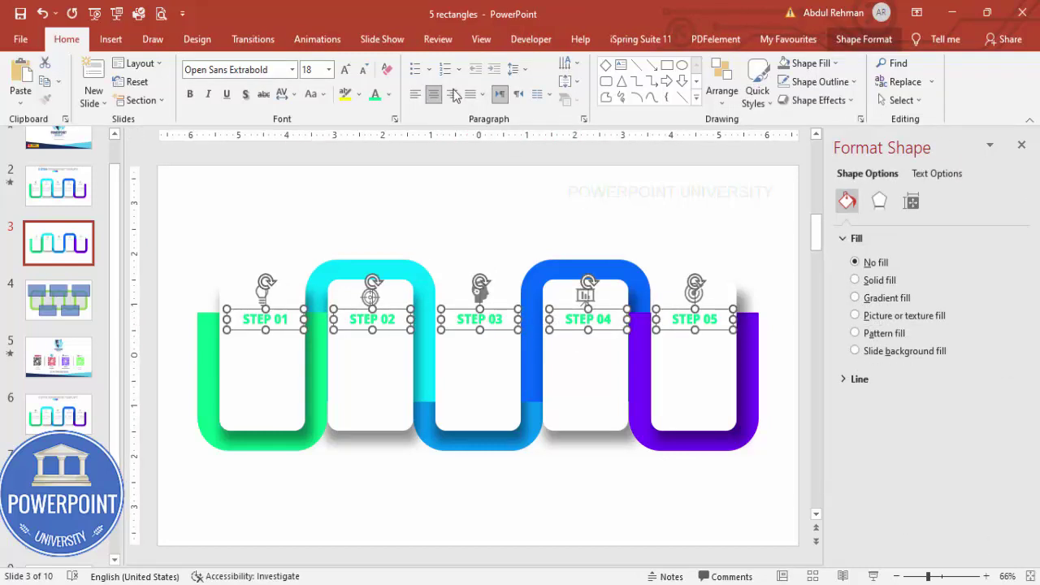
{"action": "left_click", "coordinate": [389, 94]}
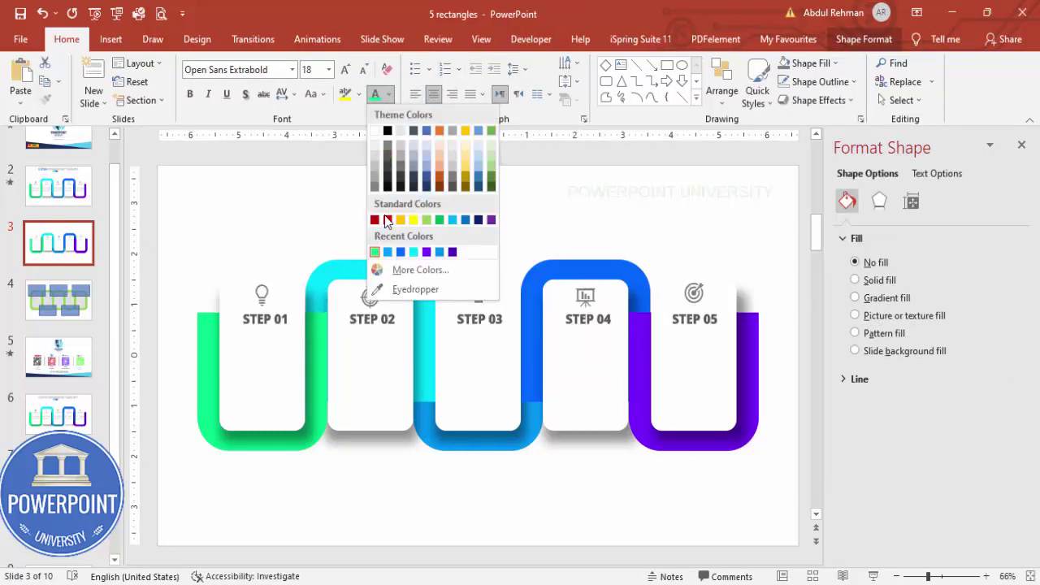
{"action": "left_click", "coordinate": [387, 161]}
{"action": "left_click", "coordinate": [480, 195]}
{"action": "left_click", "coordinate": [110, 39]}
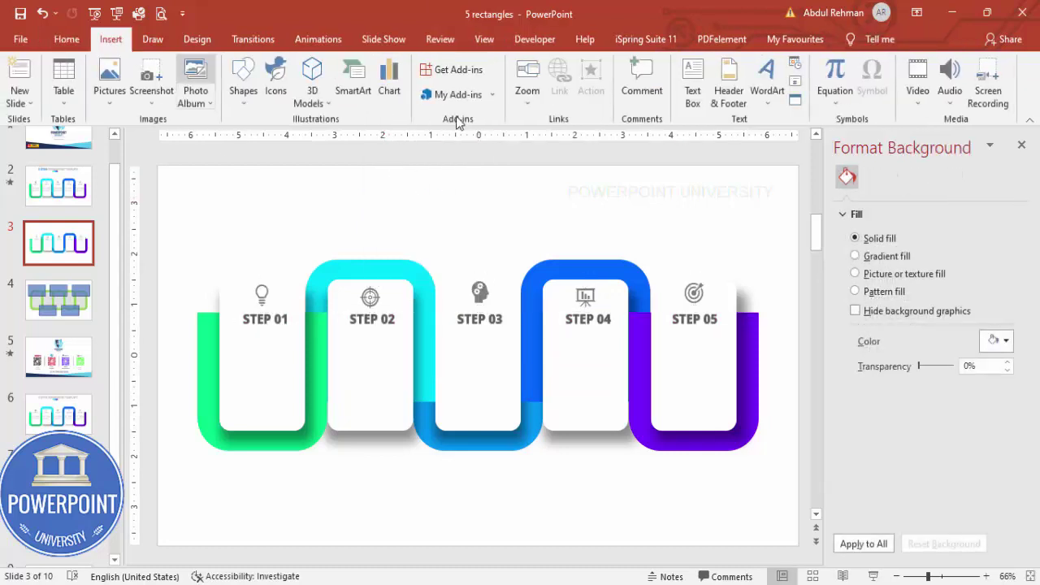
Step: Add a text box with a =lorem() paragraph, trimmed to end at 'congue massa.'
{"action": "left_click", "coordinate": [694, 85]}
{"action": "mouse_move", "coordinate": [520, 182]}
{"action": "left_mouse_down"}
{"action": "mouse_move", "coordinate": [623, 223]}
{"action": "mouse_move", "coordinate": [627, 211]}
{"action": "left_mouse_up"}
{"action": "type", "text": "=lorem()"}
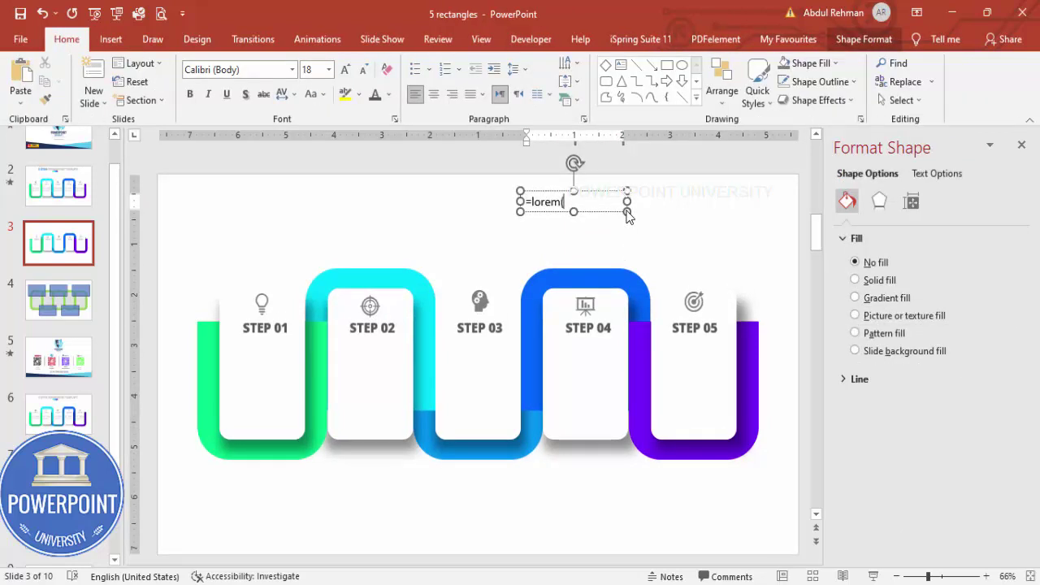
{"action": "key", "text": "Return"}
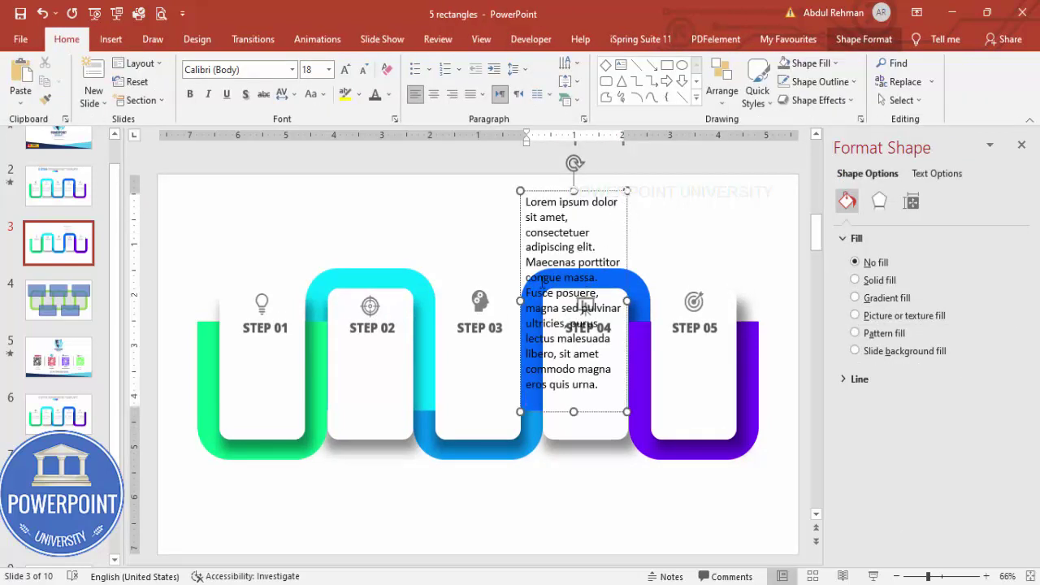
{"action": "left_click_drag", "start_coordinate": [527, 294], "coordinate": [685, 464]}
{"action": "key", "text": "BackSpace"}
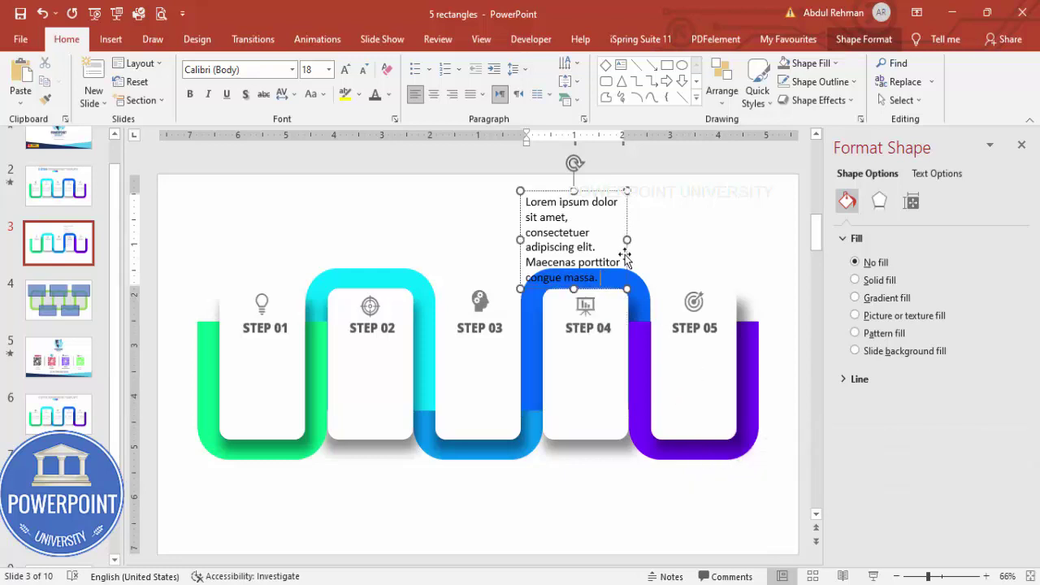
Step: Justify the paragraph, reduce its font size to 11, and color it grey
{"action": "left_click", "coordinate": [593, 193]}
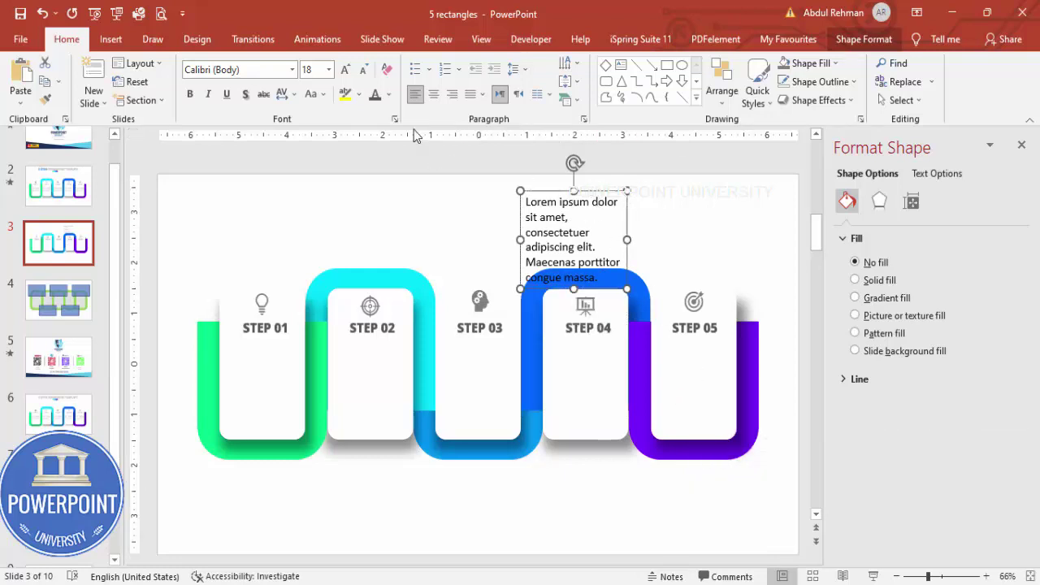
{"action": "left_click", "coordinate": [472, 94]}
{"action": "left_click", "coordinate": [363, 69]}
{"action": "left_click", "coordinate": [363, 69]}
{"action": "left_click", "coordinate": [363, 69]}
{"action": "left_click", "coordinate": [363, 69]}
{"action": "left_click", "coordinate": [390, 94]}
{"action": "left_click", "coordinate": [372, 189]}
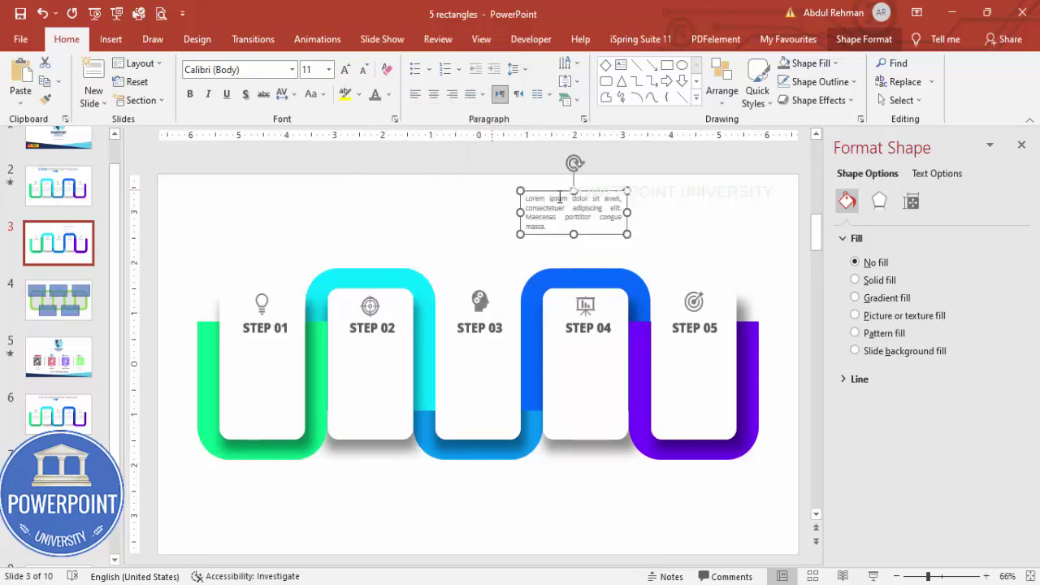
Step: Place the paragraph under the STEP 01 label and copy it under the other STEP labels
{"action": "left_click_drag", "start_coordinate": [594, 197], "coordinate": [226, 352]}
{"action": "left_click_drag", "start_coordinate": [292, 340], "coordinate": [722, 343]}
{"action": "left_click", "coordinate": [705, 237]}
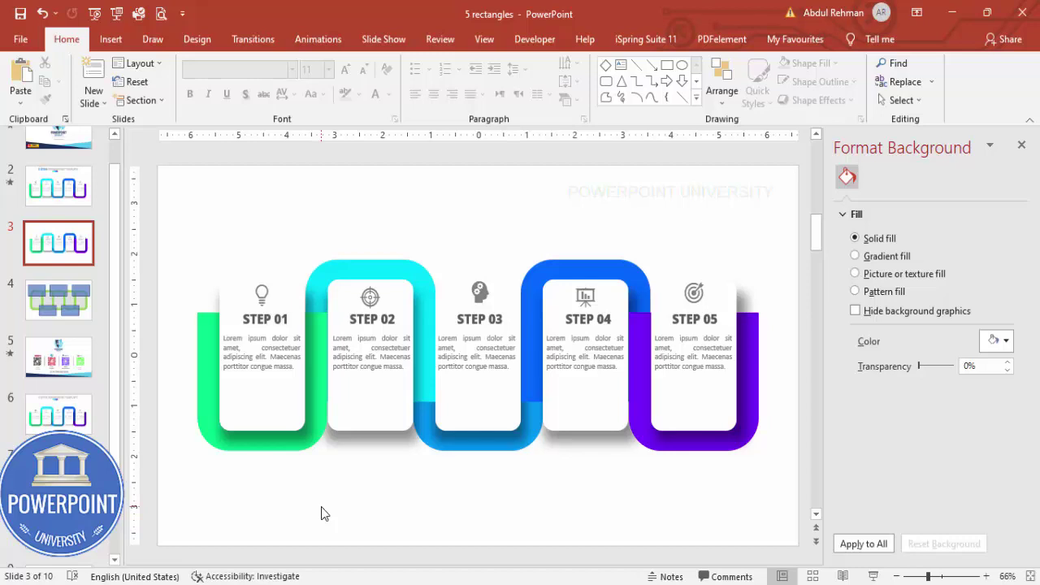
Step: Select the STEP 01 card, bulb icon and text, excluding the green U shape, and shift them up-left
{"action": "left_click_drag", "start_coordinate": [335, 511], "coordinate": [171, 179]}
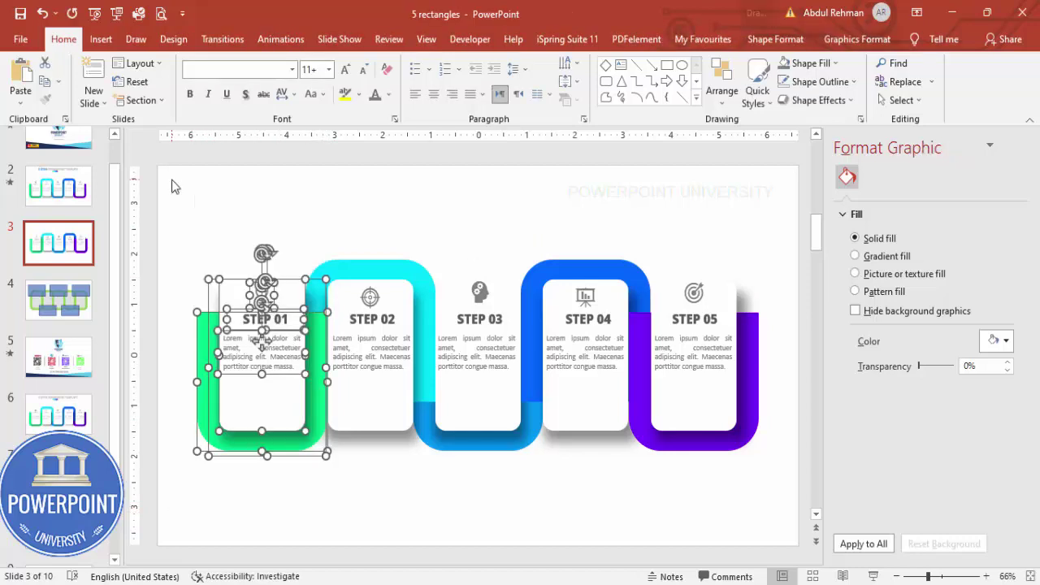
{"action": "left_click", "coordinate": [195, 337], "text": "shift"}
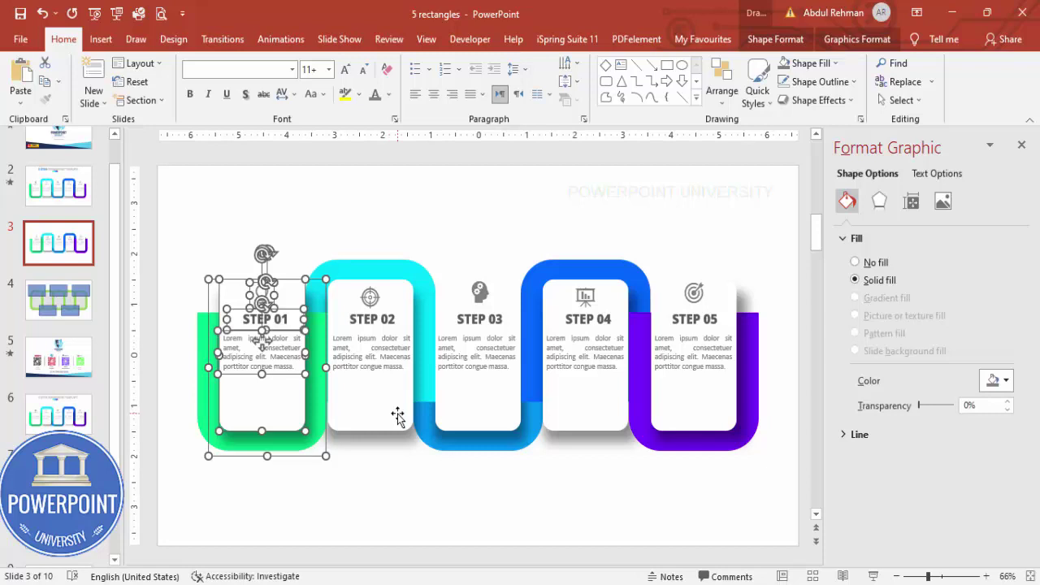
{"action": "left_click_drag", "start_coordinate": [297, 283], "coordinate": [238, 229]}
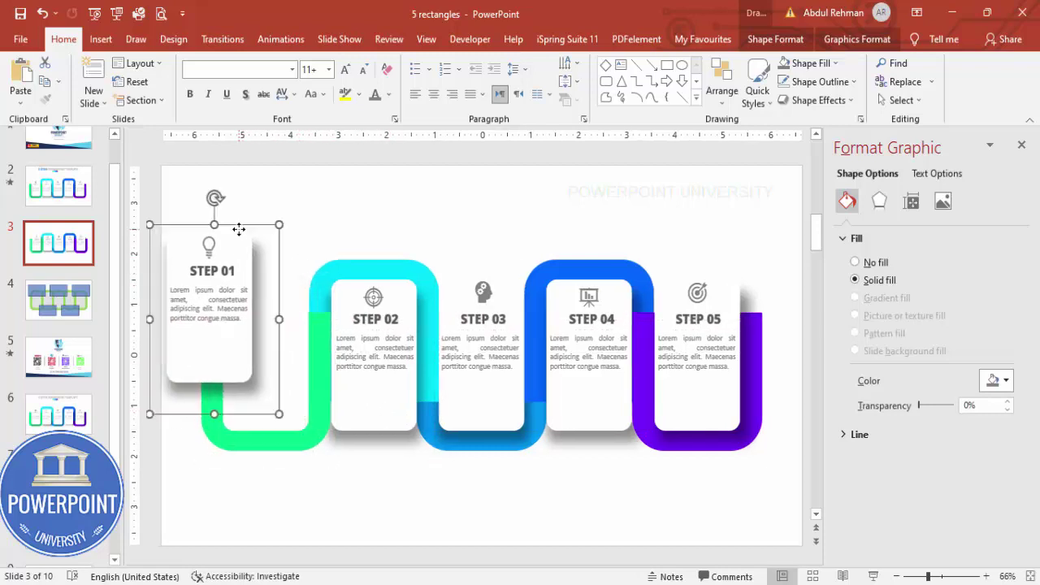